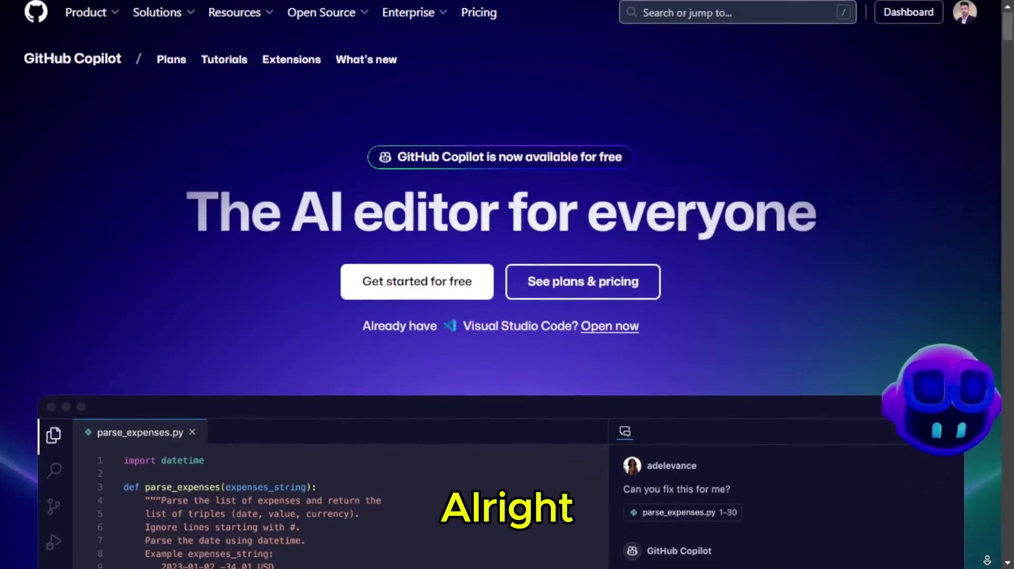
- Scroll the Copilot page, apply Copilot's suggested changes, and send the website prompt in Copilot Chat
{"action": "scroll", "coordinate": [501, 284], "scroll_direction": "down", "scroll_amount": 3}
{"action": "scroll", "coordinate": [500, 284], "scroll_direction": "down", "scroll_amount": 4}
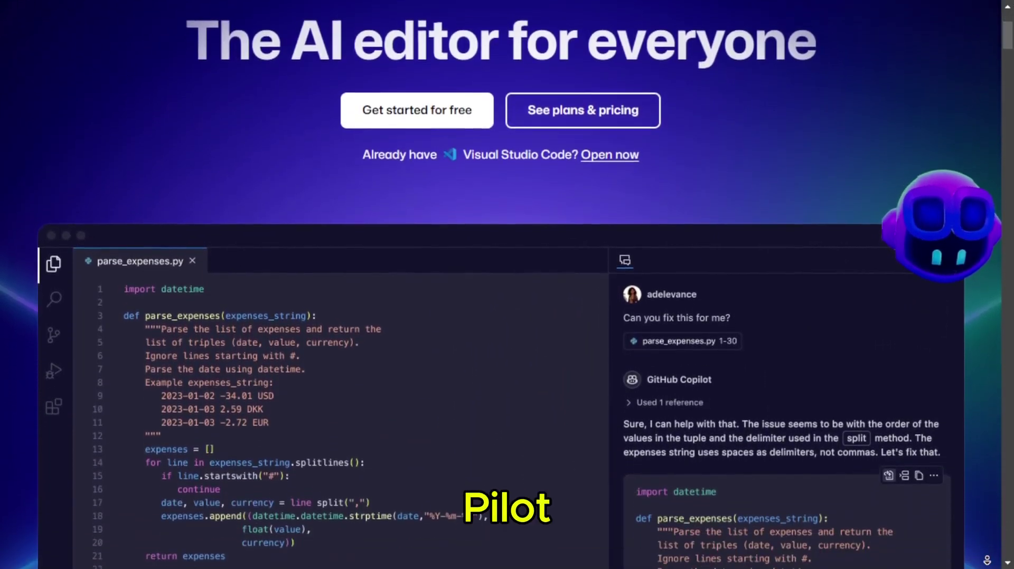
{"action": "scroll", "coordinate": [501, 284], "scroll_direction": "down", "scroll_amount": 4}
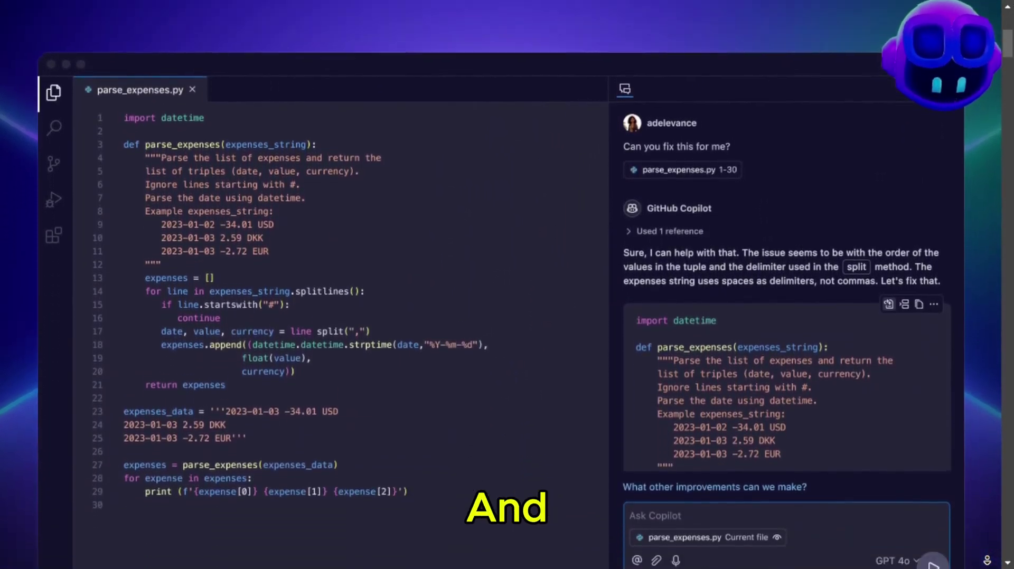
{"action": "scroll", "coordinate": [500, 284], "scroll_direction": "down", "scroll_amount": 3}
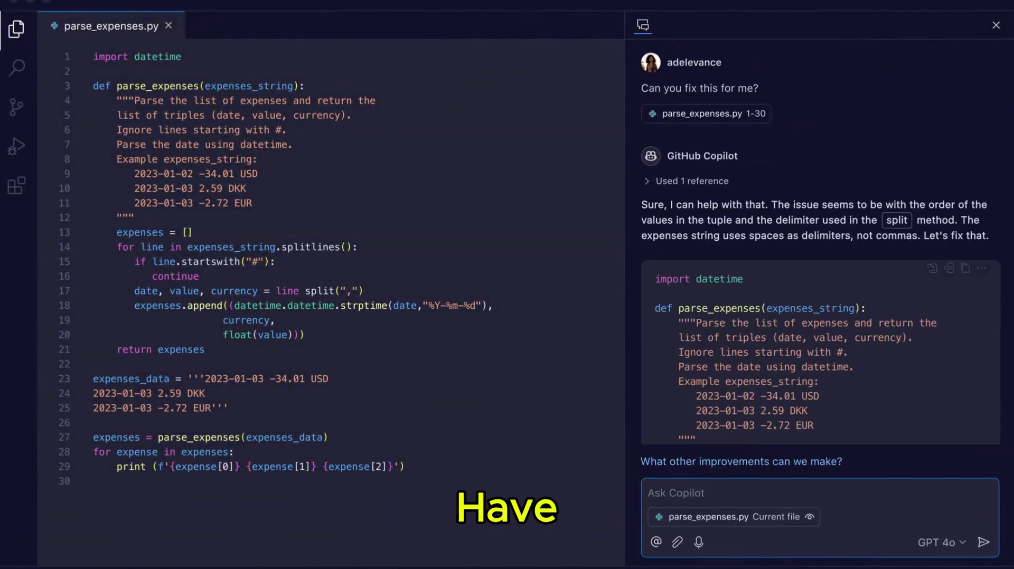
{"action": "left_click", "coordinate": [932, 261]}
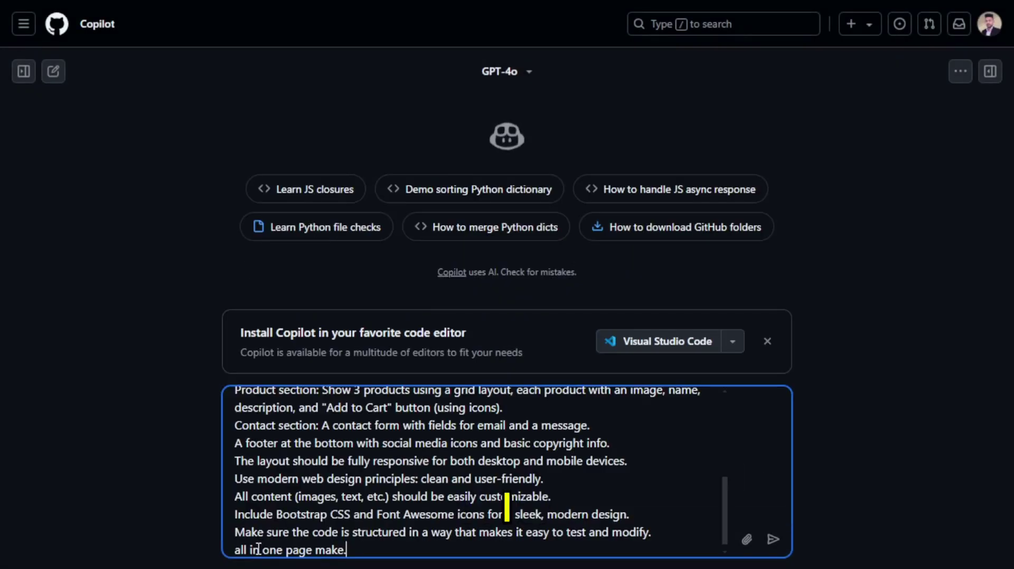
{"action": "key", "text": "Return"}
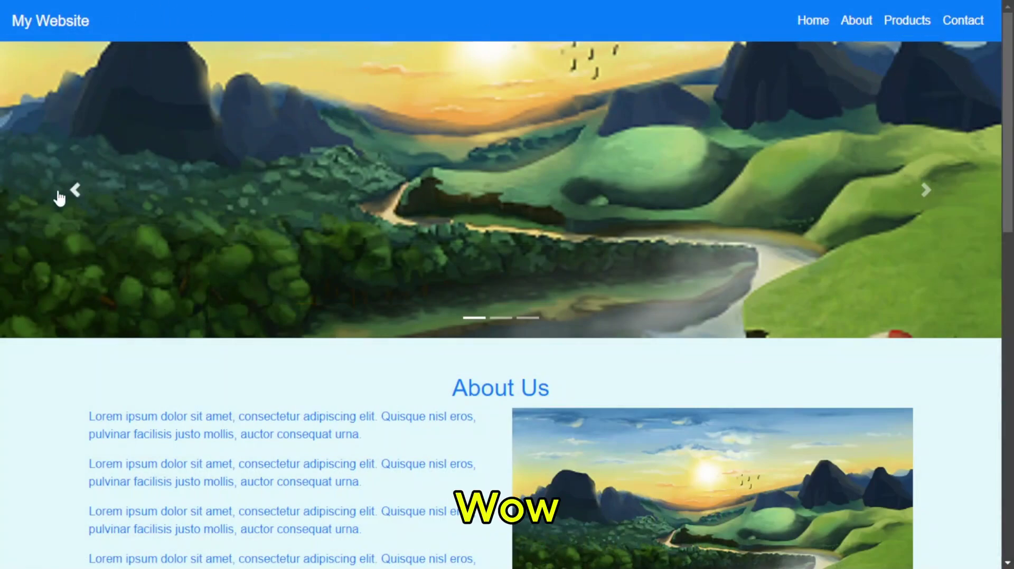
{"action": "left_click", "coordinate": [923, 192]}
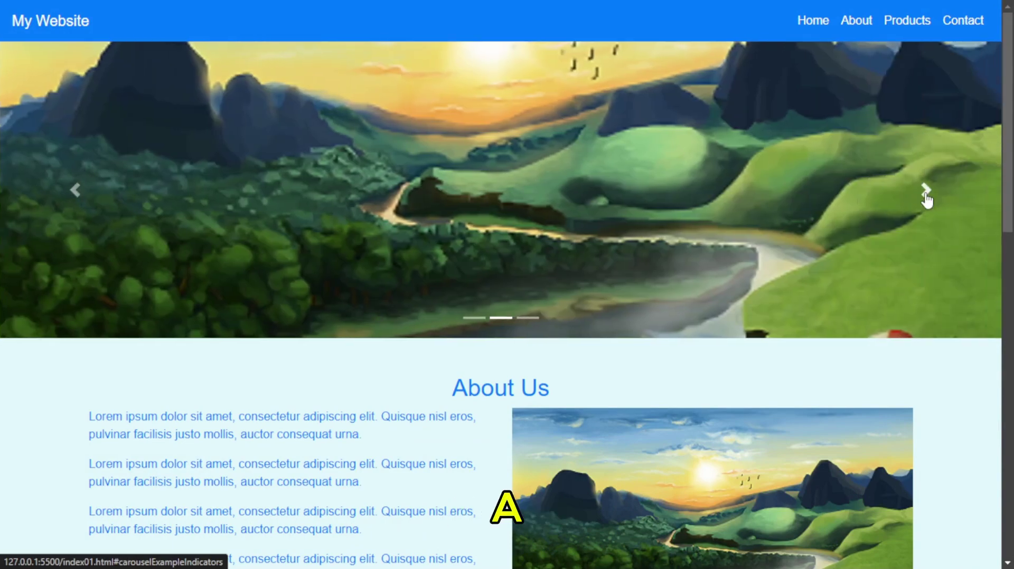
{"action": "left_click", "coordinate": [925, 196]}
{"action": "left_click", "coordinate": [926, 196]}
{"action": "scroll", "coordinate": [917, 228], "scroll_direction": "down", "scroll_amount": 4}
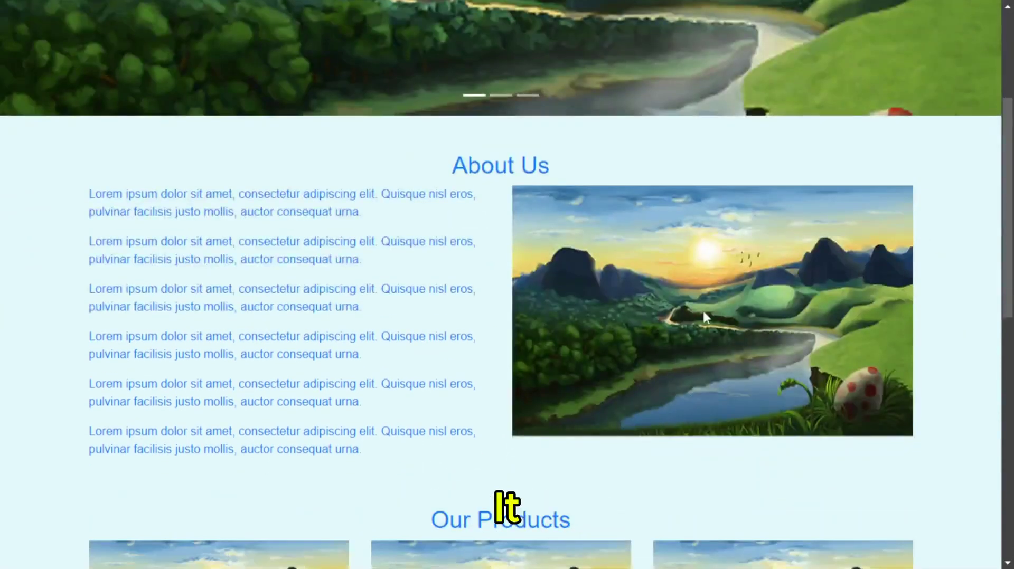
{"action": "scroll", "coordinate": [370, 268], "scroll_direction": "down", "scroll_amount": 3}
{"action": "scroll", "coordinate": [515, 331], "scroll_direction": "down", "scroll_amount": 3}
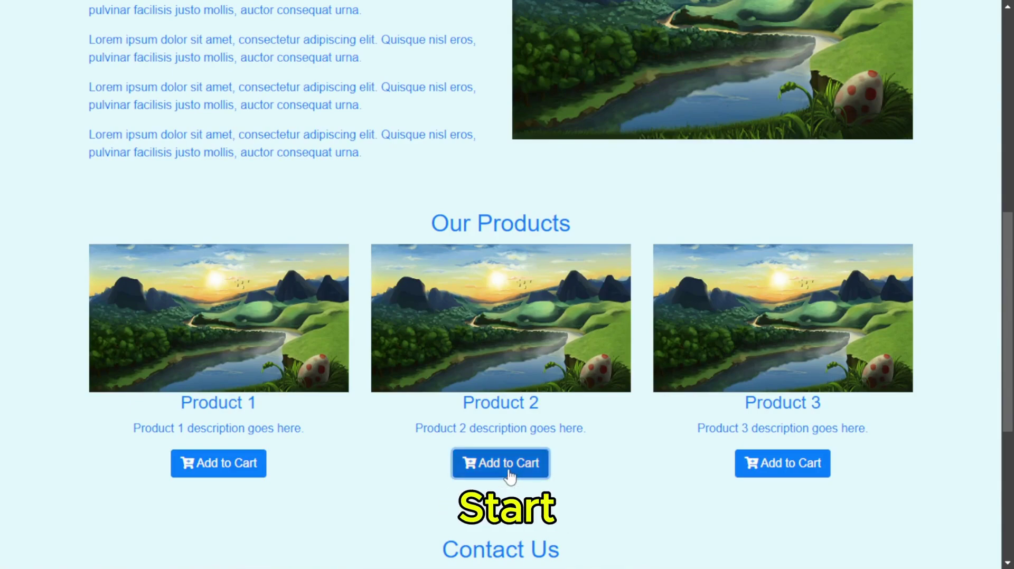
{"action": "scroll", "coordinate": [597, 464], "scroll_direction": "up", "scroll_amount": 13}
{"action": "scroll", "coordinate": [598, 454], "scroll_direction": "down", "scroll_amount": 18}
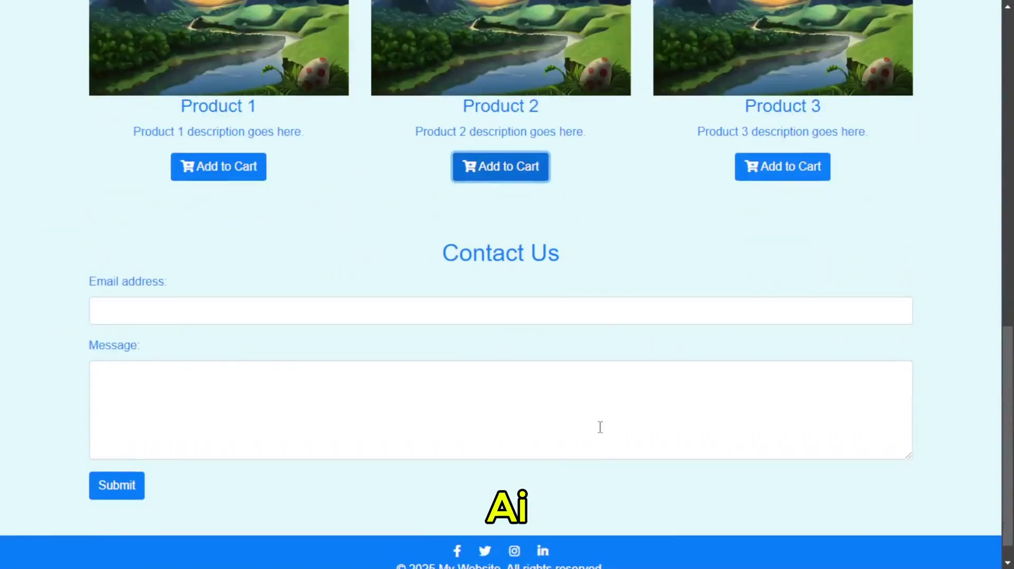
{"action": "scroll", "coordinate": [599, 427], "scroll_direction": "down", "scroll_amount": 1}
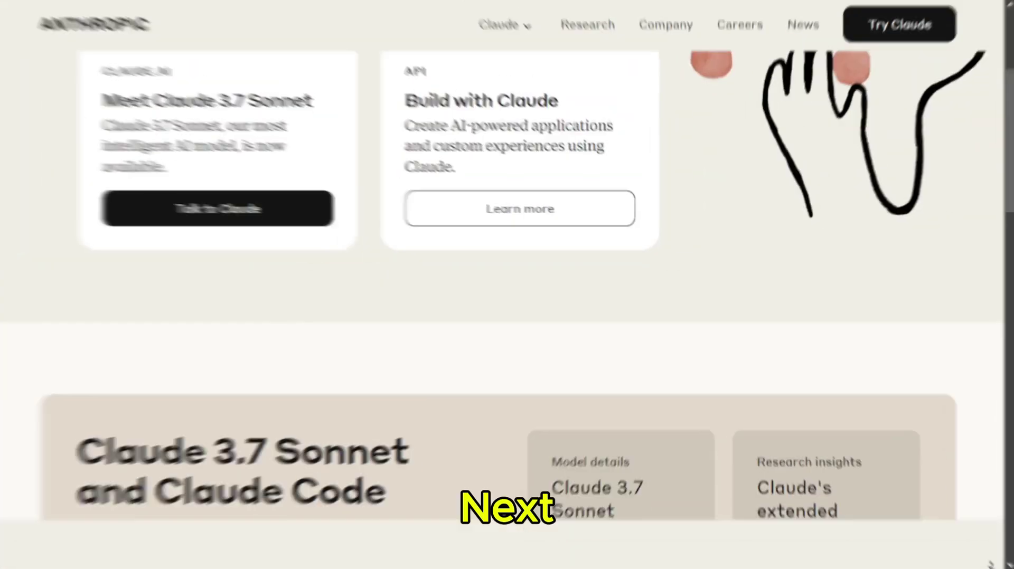
- Paste the Bootstrap shop-page prompt into Claude's message box and send it
{"action": "scroll", "coordinate": [989, 564], "scroll_direction": "down", "scroll_amount": 3}
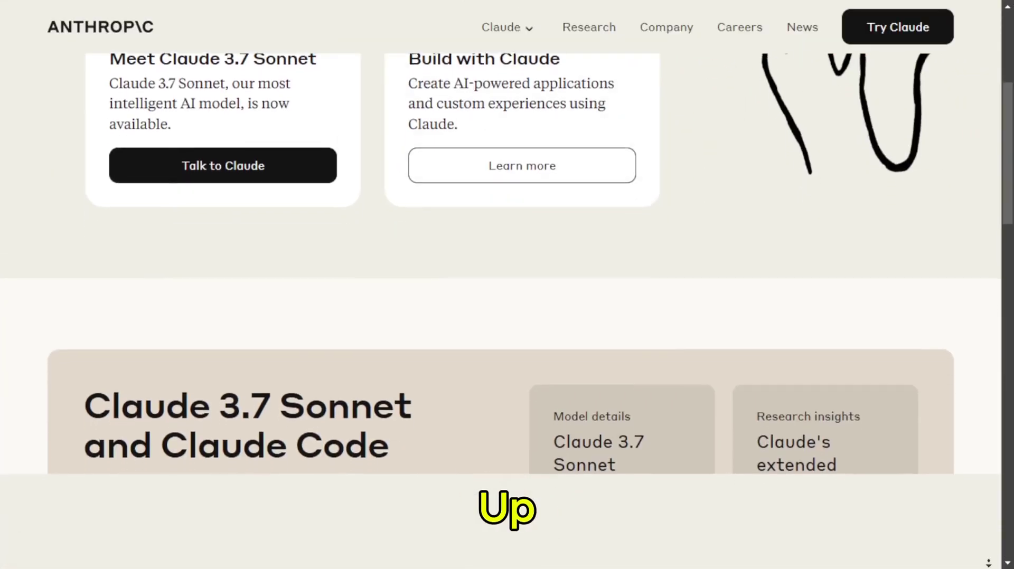
{"action": "scroll", "coordinate": [990, 564], "scroll_direction": "down", "scroll_amount": 3}
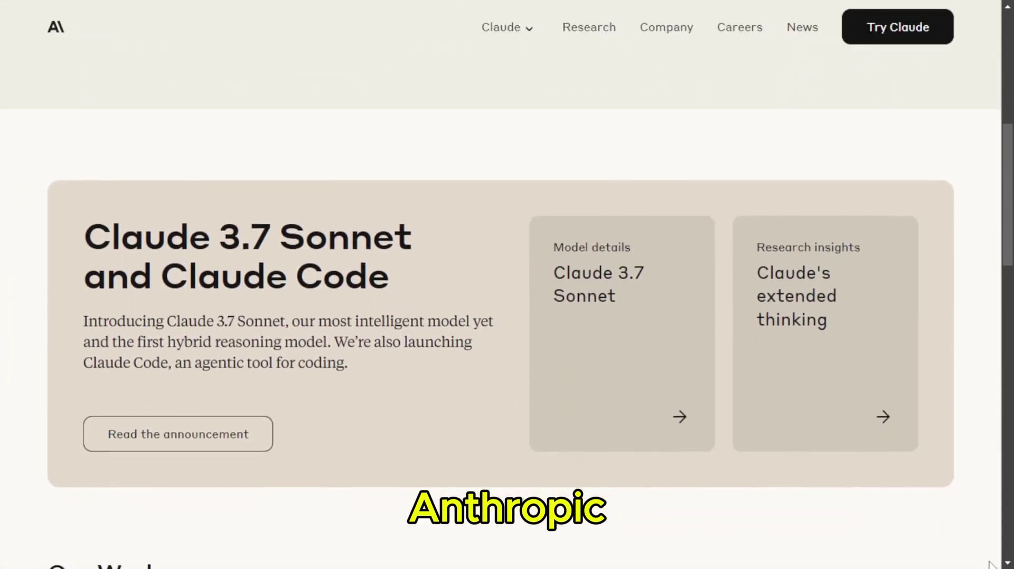
{"action": "scroll", "coordinate": [989, 564], "scroll_direction": "down", "scroll_amount": 3}
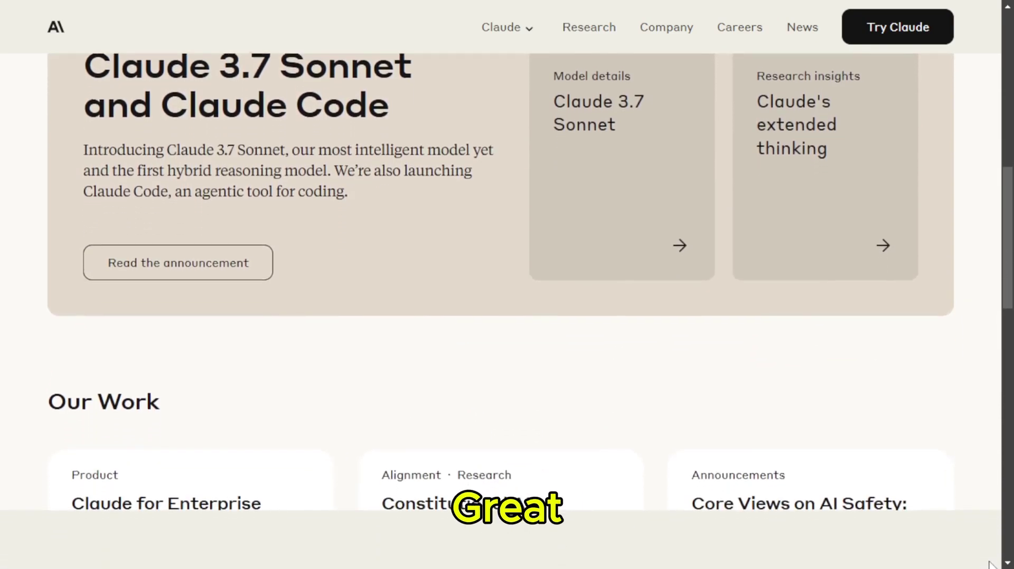
{"action": "scroll", "coordinate": [989, 564], "scroll_direction": "down", "scroll_amount": 3}
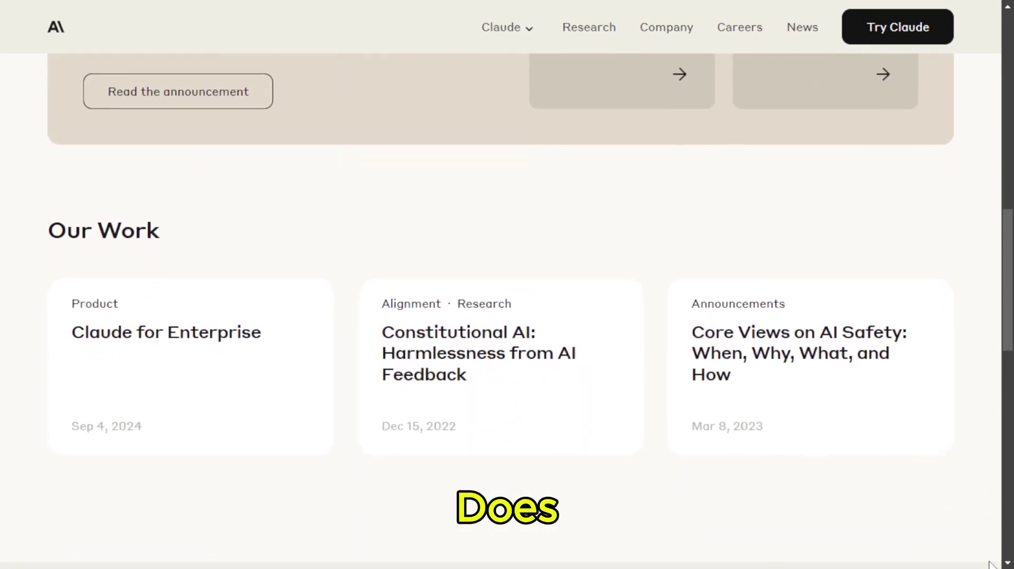
{"action": "scroll", "coordinate": [989, 564], "scroll_direction": "down", "scroll_amount": 3}
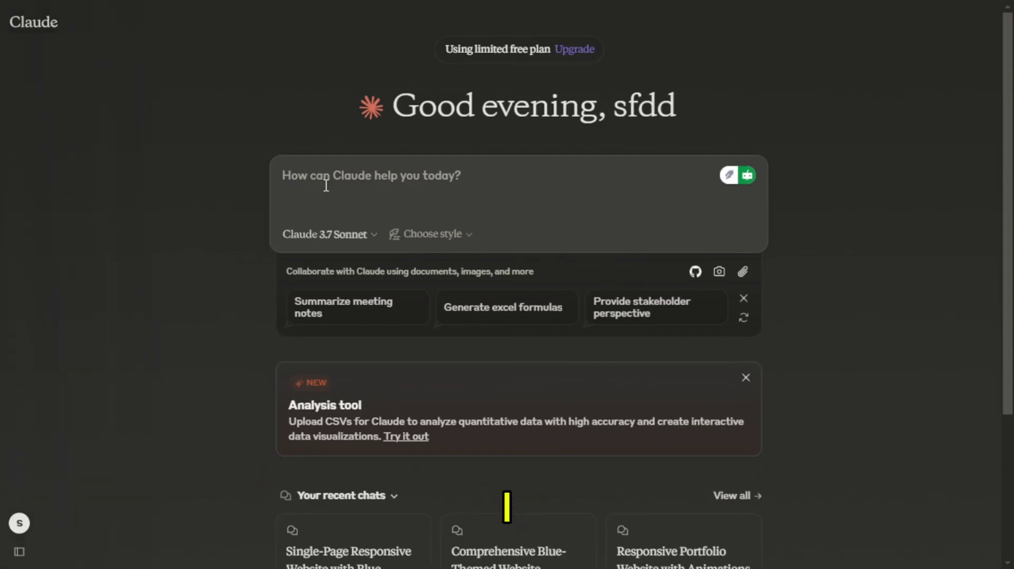
{"action": "type", "text": "\"Create a single-page responsive website using HTML, CSS, and JavaScript in one file with the following features: Blue color theme for the overall design. A top navigation bar that links to sections like Home, About, Products, Contact. Use Bootstrap or similar libraries for responsive design. A responsive image slider (carousel) with 3 images sourced from ./image.png (or you can use any real image path). Make sure it has previous/next buttons. Font Awesome icons for adding cart functionality and social media links. The body should include: About section: A brief description of the site, along with a sample image from ./image.png. Product section: Show 3 products using a grid layout, each product with an image, name, description, and \"Add to Cart\" button (using icons). Contact section: A contact form with fields for email and a message. A footer at the bottom with social media icons and basic copyright info. The layout should be fully responsive for both desktop and mobile devices. Use modern web design principles: clean and user-friendly. All content (images, text, etc.) should be easily customizable. Include Bootstrap CSS and Font Awesome icons for a sleek, modern design. Make sure the code is structured in a way that makes it easy to test and modify. all in one page make."}
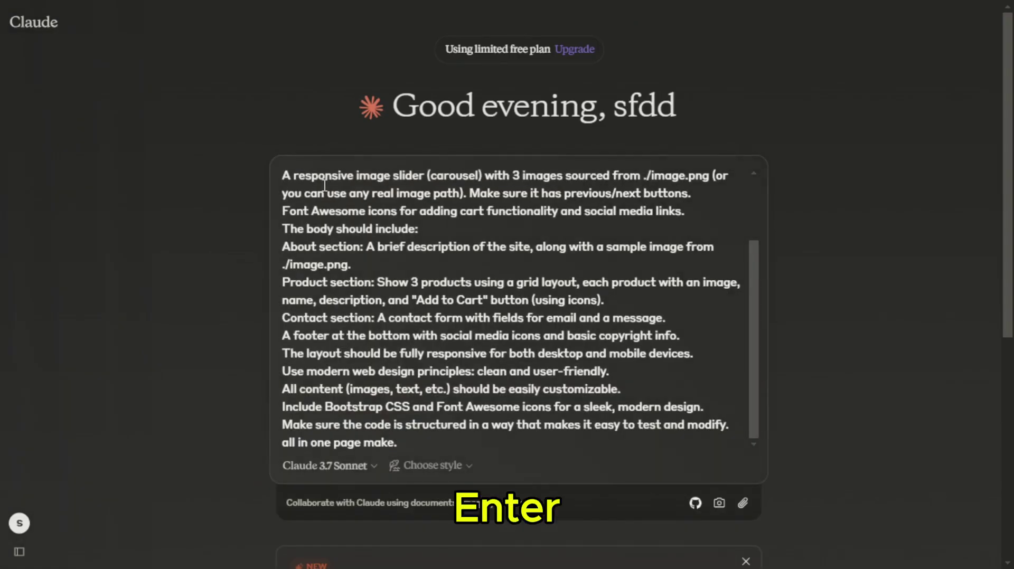
{"action": "key", "text": "Return"}
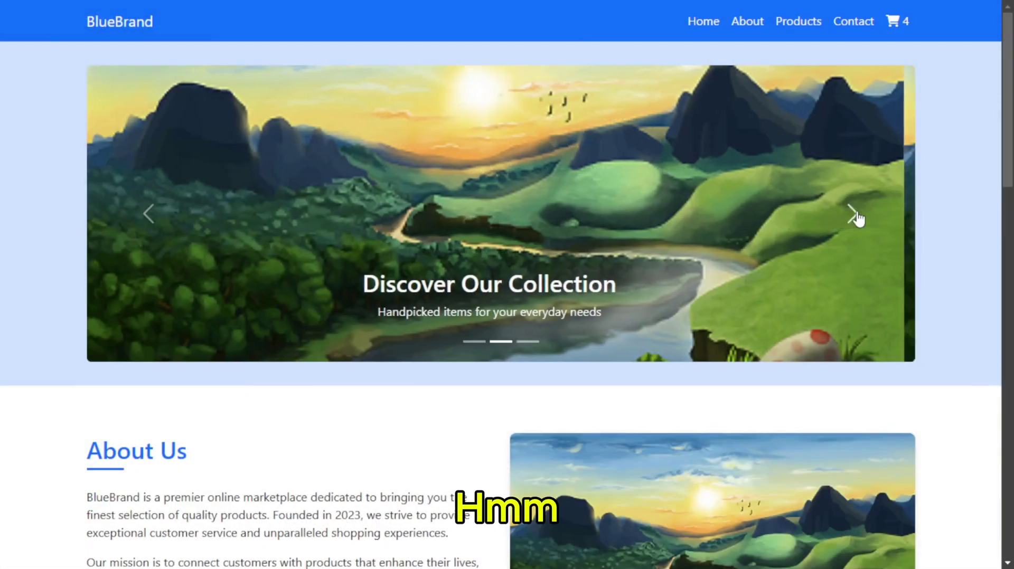
- Advance the BlueBrand carousel four slides, then scroll down the preview to the products and contact form
{"action": "left_click", "coordinate": [855, 215]}
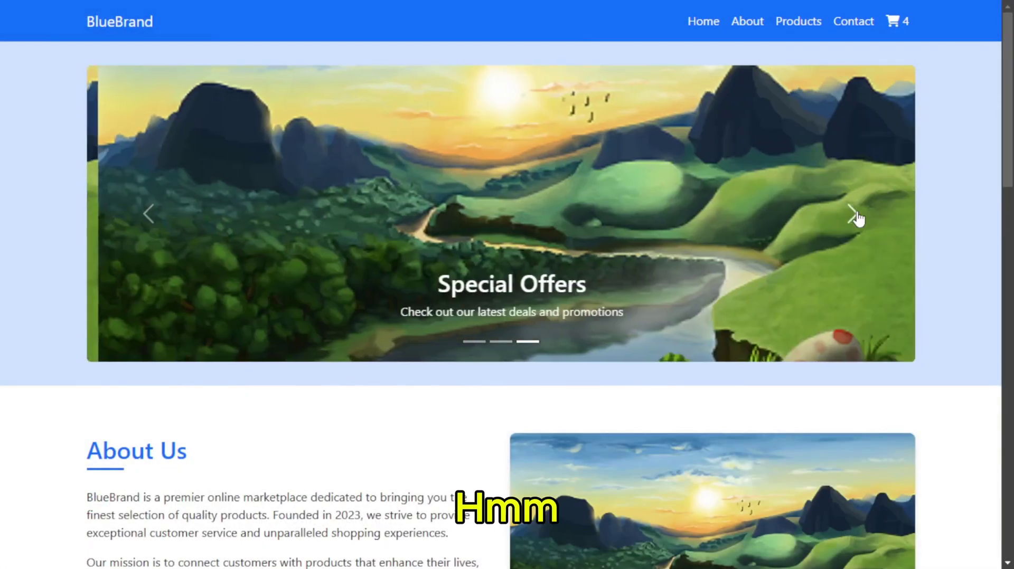
{"action": "left_click", "coordinate": [853, 214]}
{"action": "left_click", "coordinate": [853, 214]}
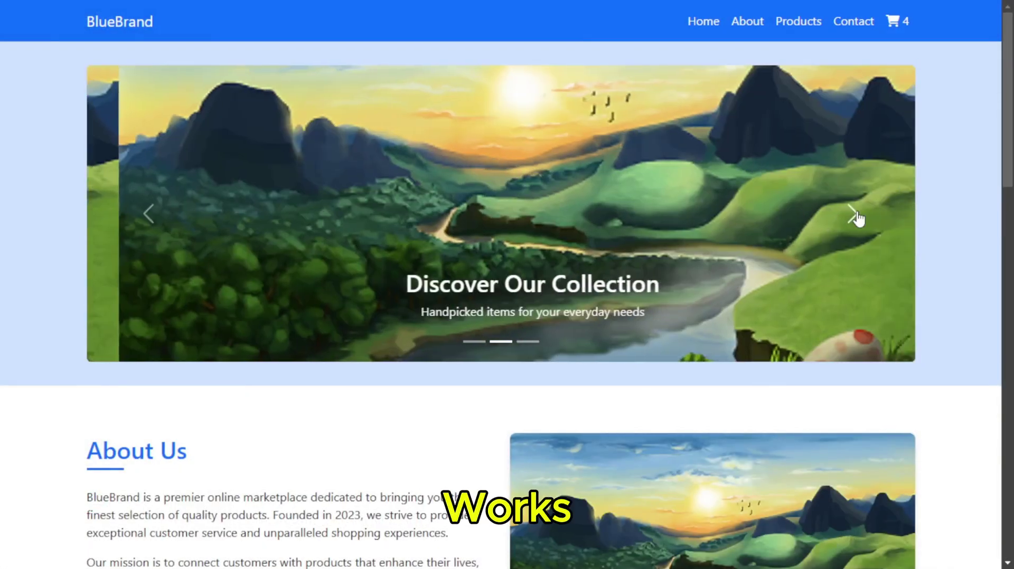
{"action": "left_click", "coordinate": [854, 214]}
{"action": "scroll", "coordinate": [827, 255], "scroll_direction": "down", "scroll_amount": 4}
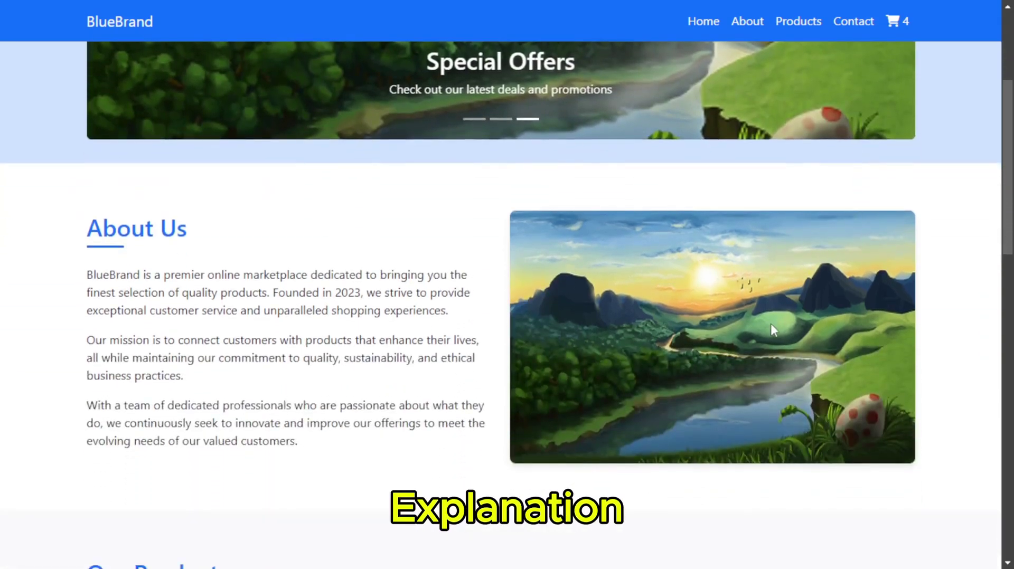
{"action": "scroll", "coordinate": [340, 300], "scroll_direction": "down", "scroll_amount": 5}
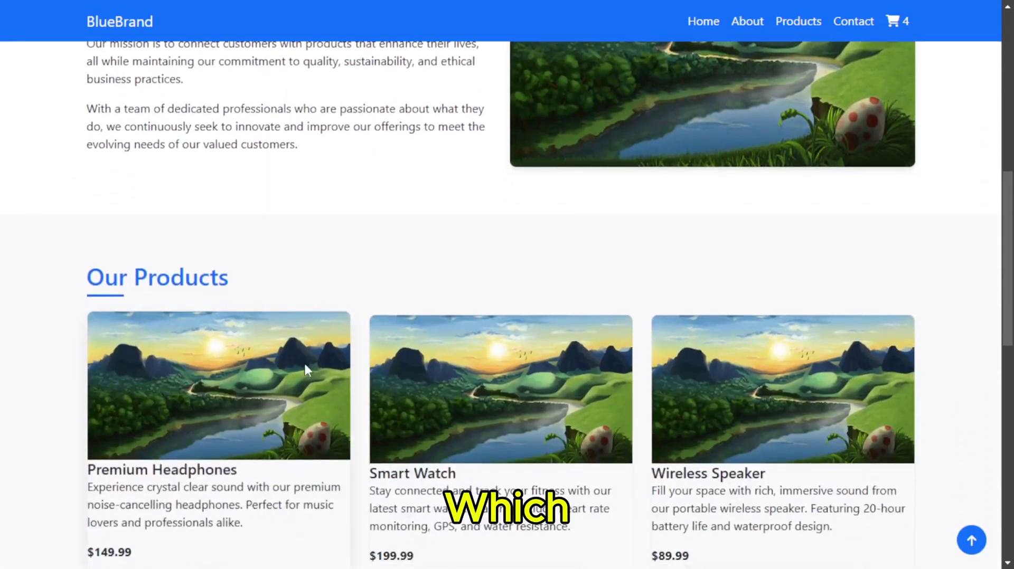
{"action": "scroll", "coordinate": [305, 370], "scroll_direction": "down", "scroll_amount": 3}
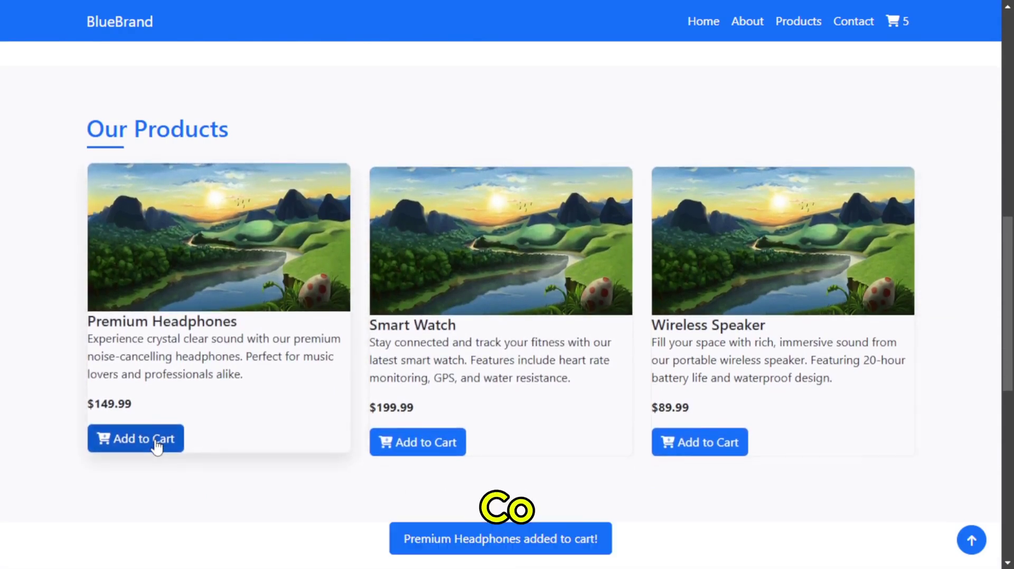
{"action": "scroll", "coordinate": [412, 445], "scroll_direction": "down", "scroll_amount": 6}
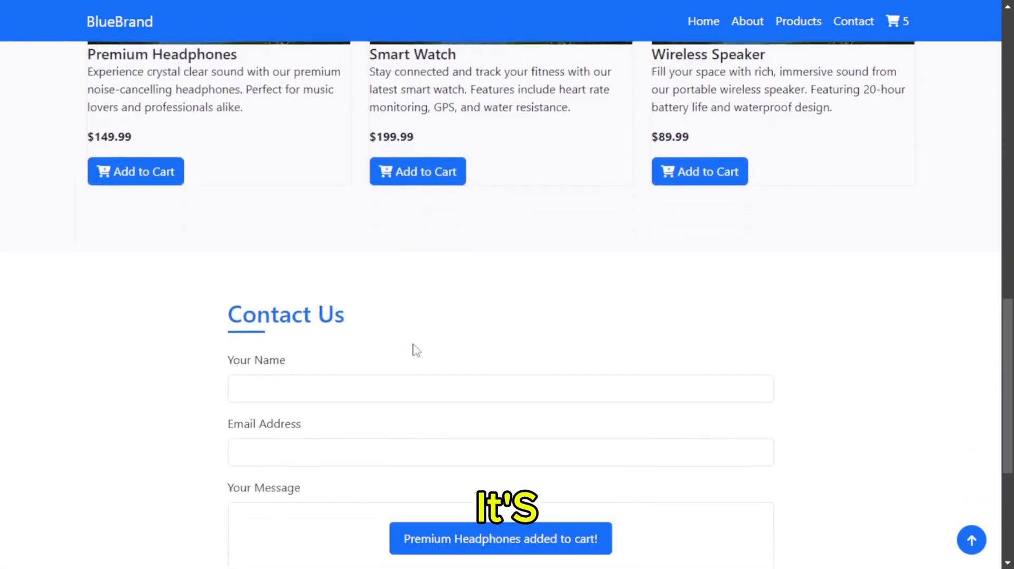
{"action": "scroll", "coordinate": [267, 364], "scroll_direction": "down", "scroll_amount": 3}
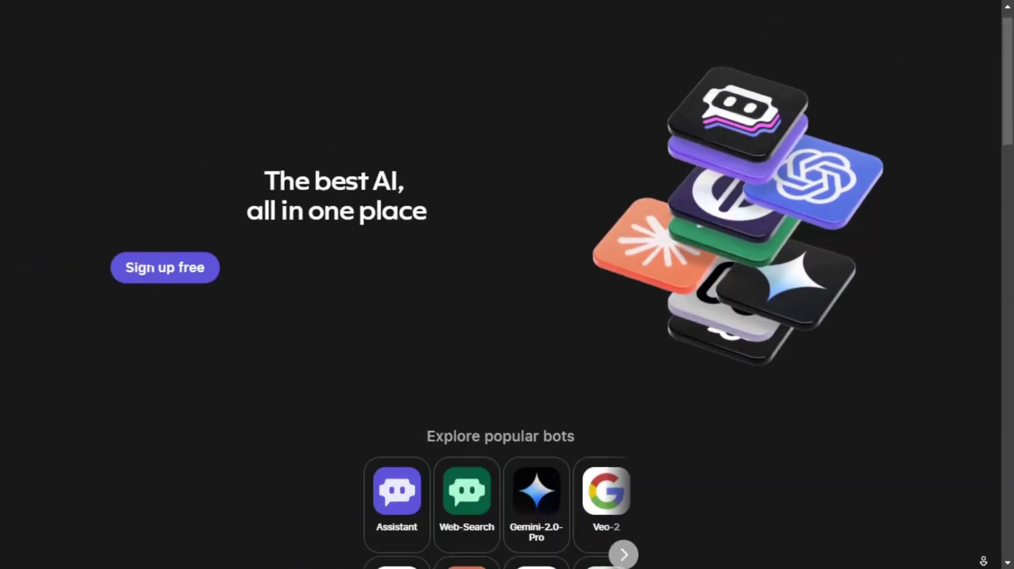
- Scroll down through Poe's homepage
{"action": "scroll", "coordinate": [507, 286], "scroll_direction": "down", "scroll_amount": 3}
{"action": "scroll", "coordinate": [507, 286], "scroll_direction": "down", "scroll_amount": 3}
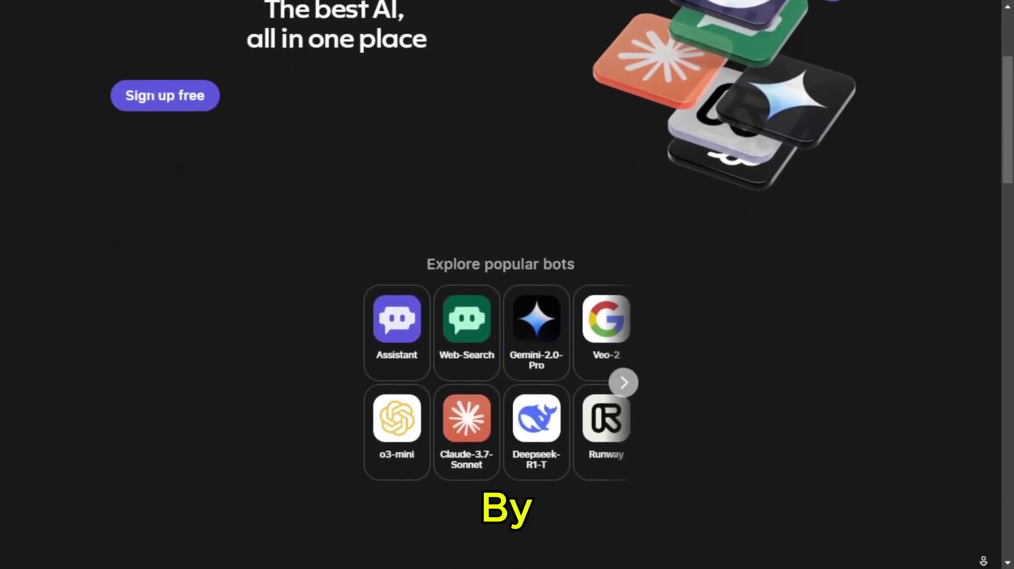
{"action": "scroll", "coordinate": [507, 285], "scroll_direction": "down", "scroll_amount": 3}
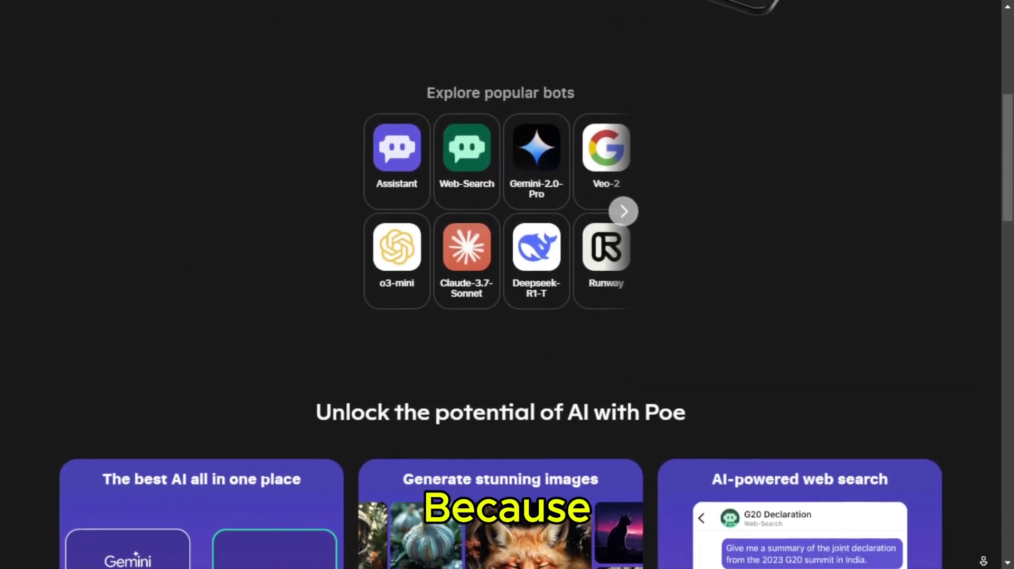
{"action": "scroll", "coordinate": [507, 286], "scroll_direction": "down", "scroll_amount": 3}
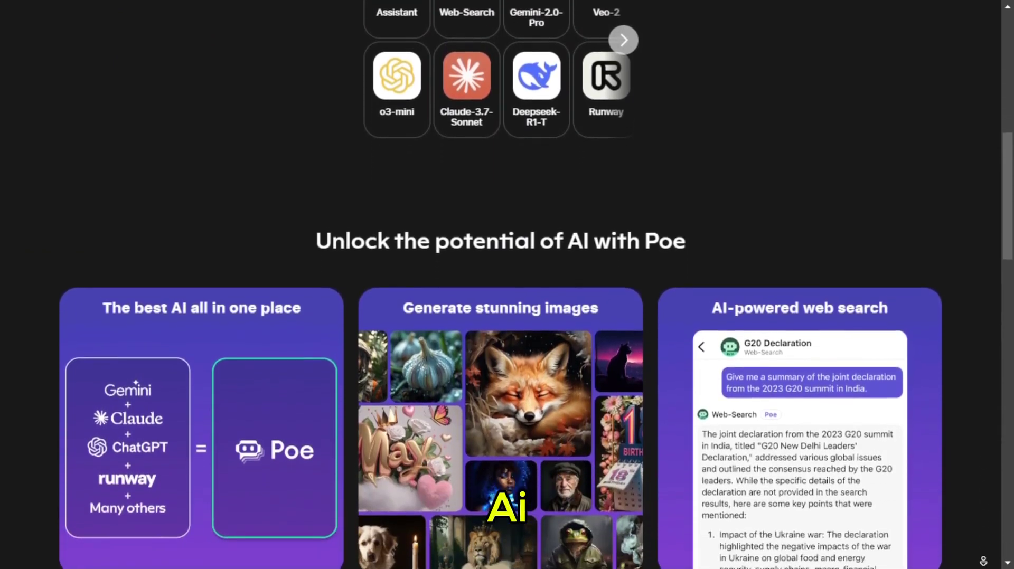
{"action": "scroll", "coordinate": [507, 285], "scroll_direction": "down", "scroll_amount": 3}
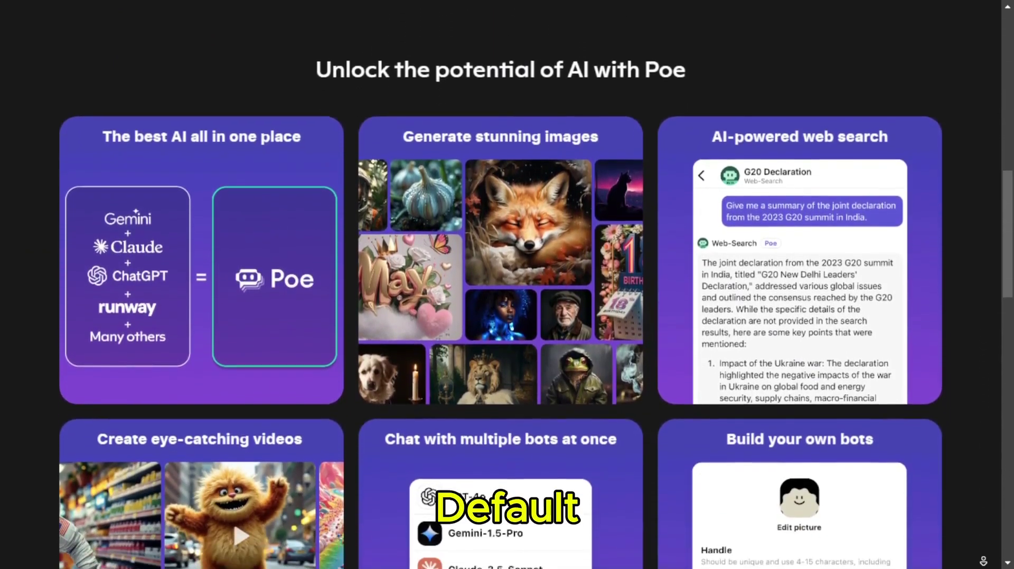
{"action": "scroll", "coordinate": [507, 285], "scroll_direction": "down", "scroll_amount": 3}
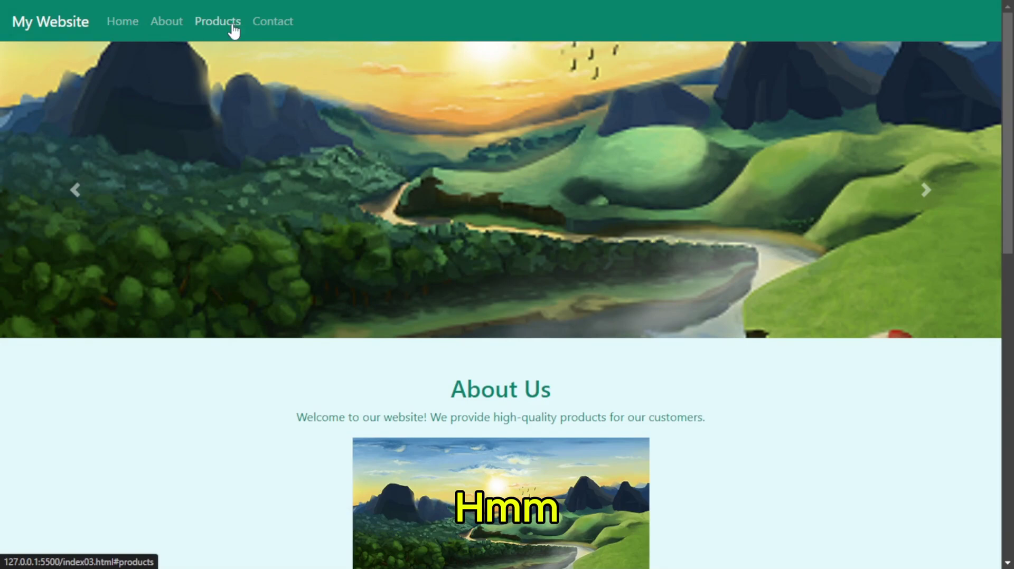
- Advance the index03 carousel four slides, then scroll down to the Contact Us form and footer
{"action": "left_click", "coordinate": [921, 194]}
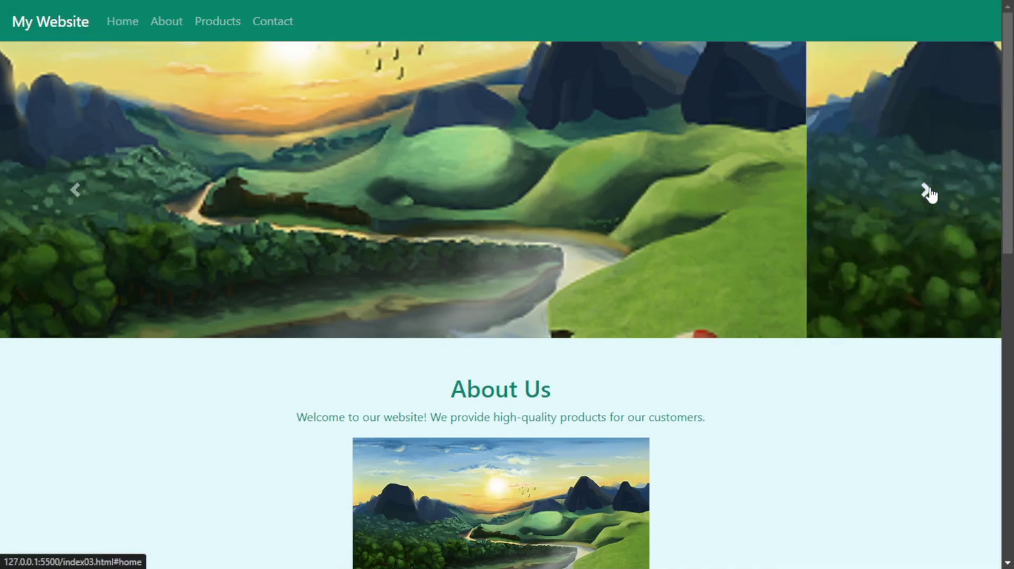
{"action": "left_click", "coordinate": [926, 194]}
{"action": "left_click", "coordinate": [927, 194]}
{"action": "left_click", "coordinate": [928, 194]}
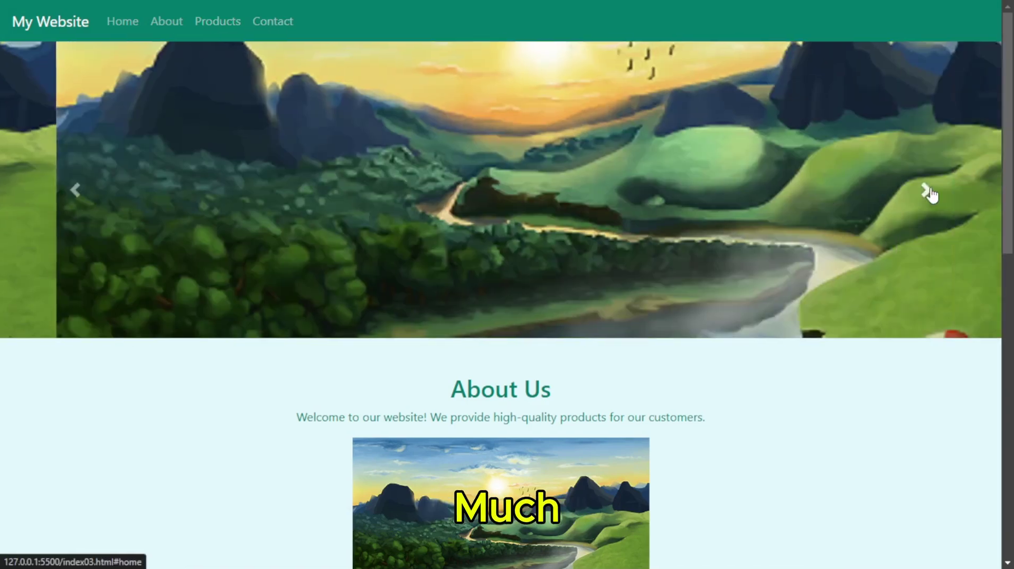
{"action": "scroll", "coordinate": [929, 195], "scroll_direction": "down", "scroll_amount": 5}
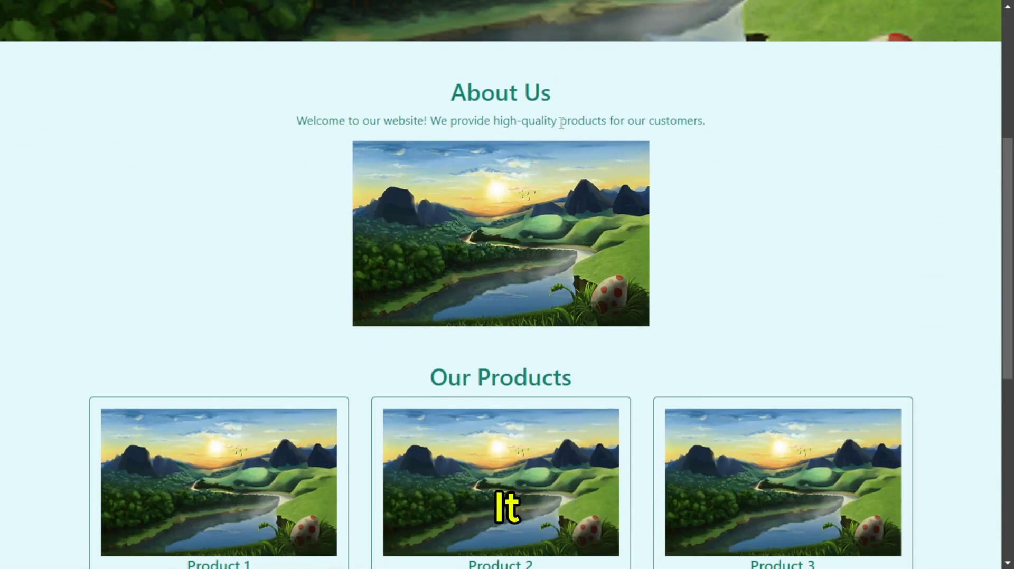
{"action": "scroll", "coordinate": [516, 262], "scroll_direction": "down", "scroll_amount": 4}
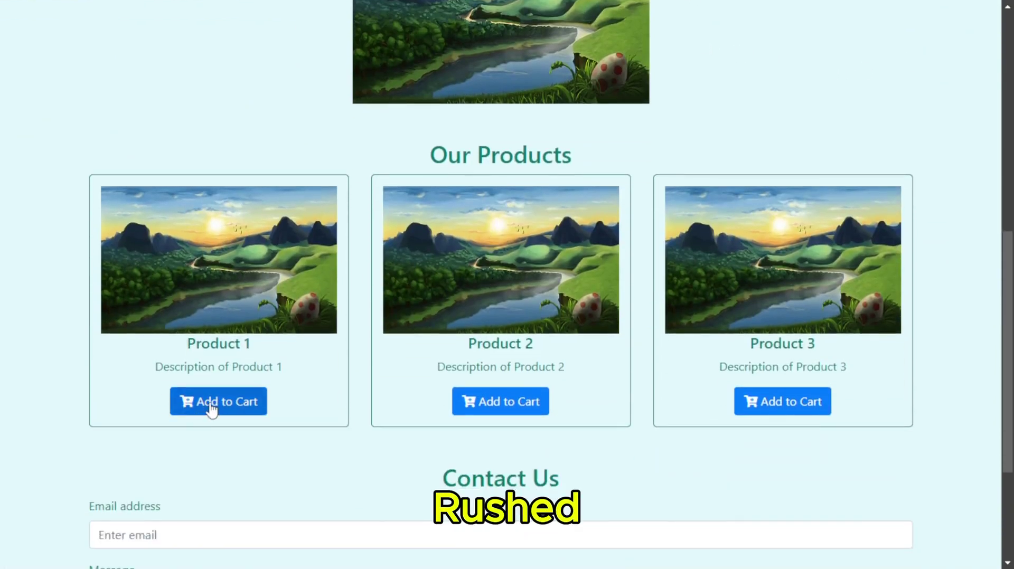
{"action": "scroll", "coordinate": [707, 261], "scroll_direction": "down", "scroll_amount": 4}
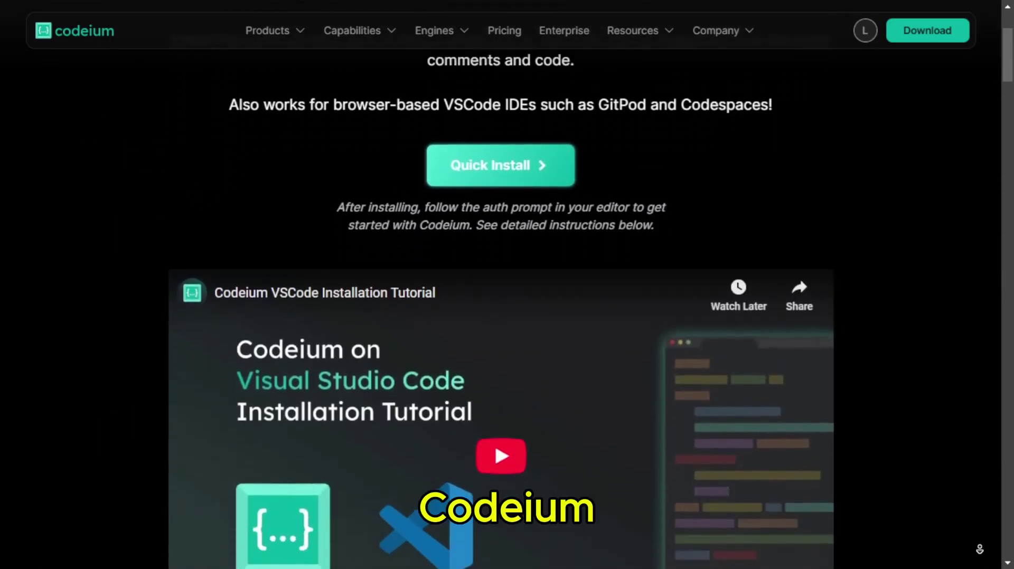
- Scroll past the tutorial video to the Manual Installation steps for Codeium in VS Code
{"action": "scroll", "coordinate": [507, 285], "scroll_direction": "down", "scroll_amount": 4}
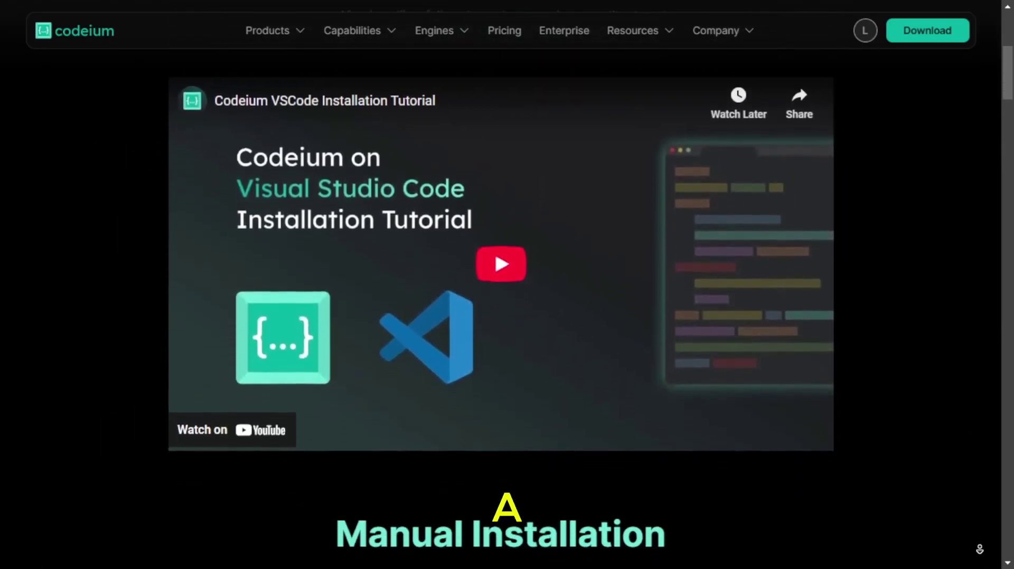
{"action": "scroll", "coordinate": [507, 285], "scroll_direction": "down", "scroll_amount": 4}
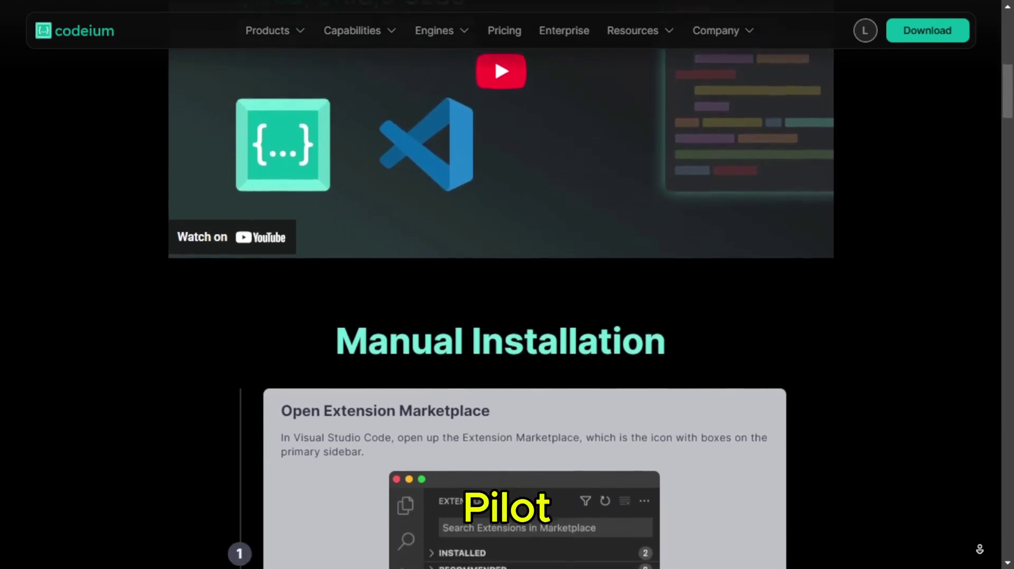
{"action": "scroll", "coordinate": [507, 285], "scroll_direction": "down", "scroll_amount": 4}
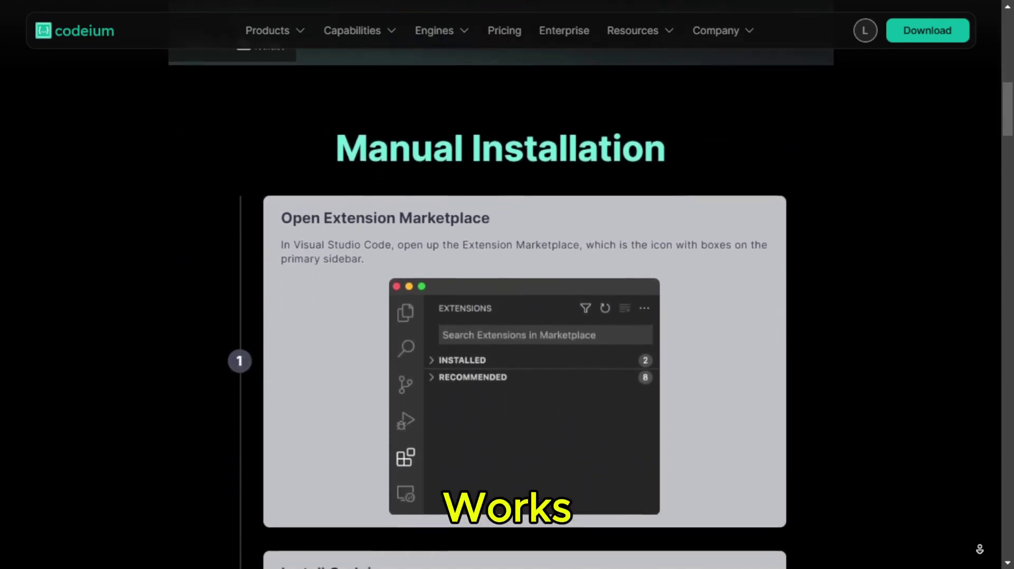
{"action": "scroll", "coordinate": [507, 285], "scroll_direction": "down", "scroll_amount": 4}
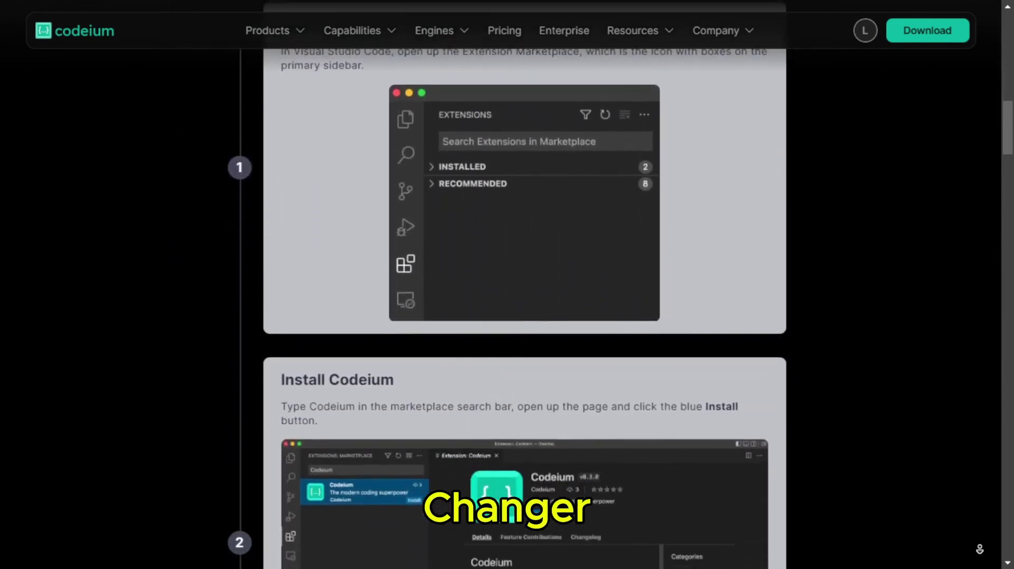
{"action": "scroll", "coordinate": [507, 285], "scroll_direction": "down", "scroll_amount": 3}
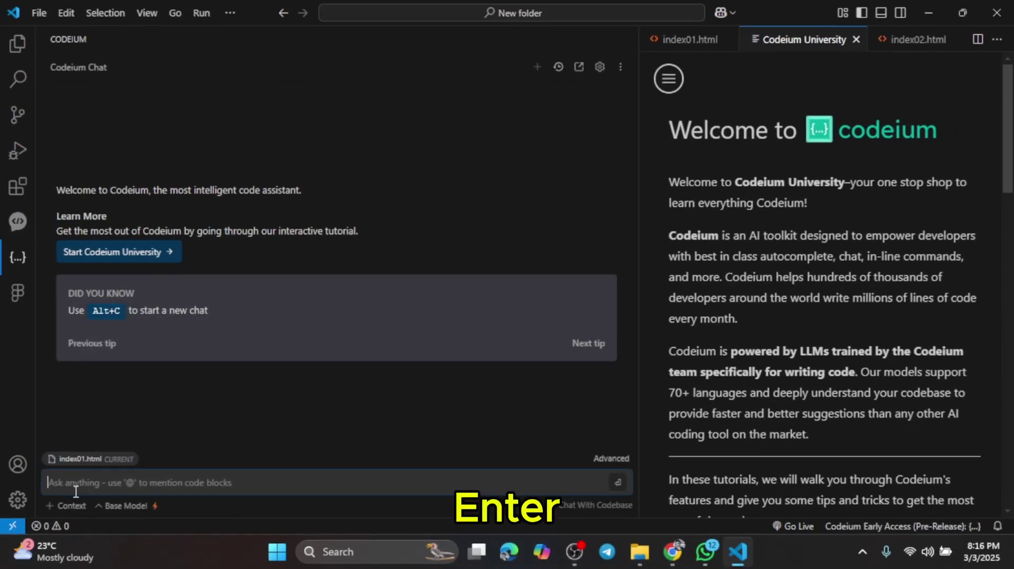
- Paste and send the website prompt in Codeium Chat, go full screen, and jump to the reply's end
{"action": "key", "text": "ctrl+v"}
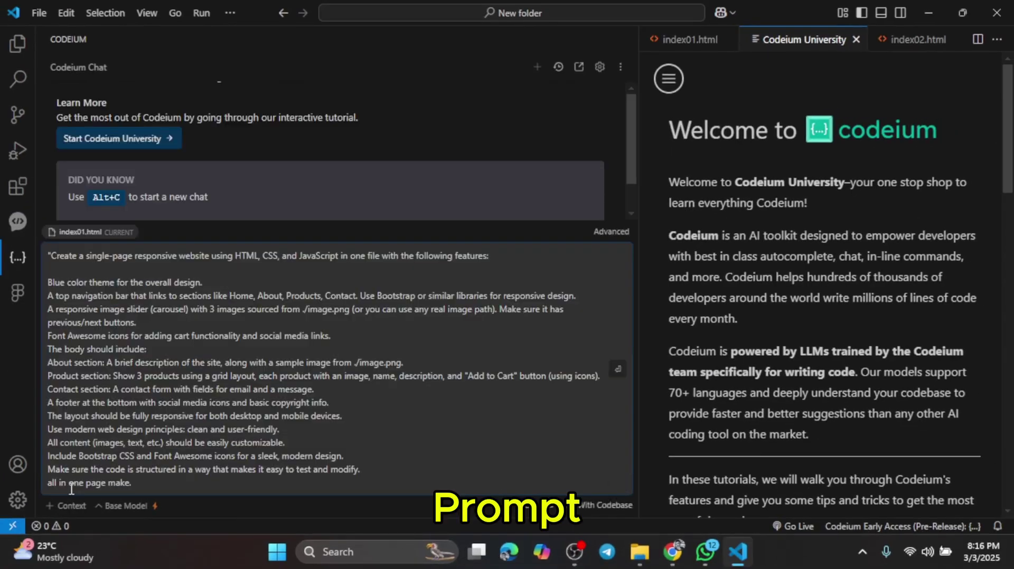
{"action": "key", "text": "Return"}
{"action": "key", "text": "F11"}
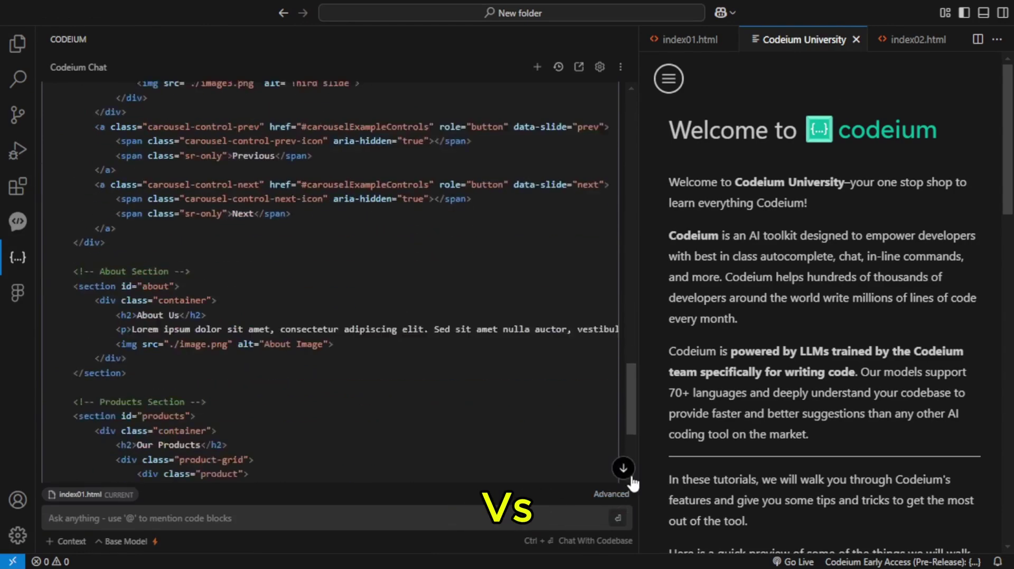
{"action": "left_click", "coordinate": [623, 468]}
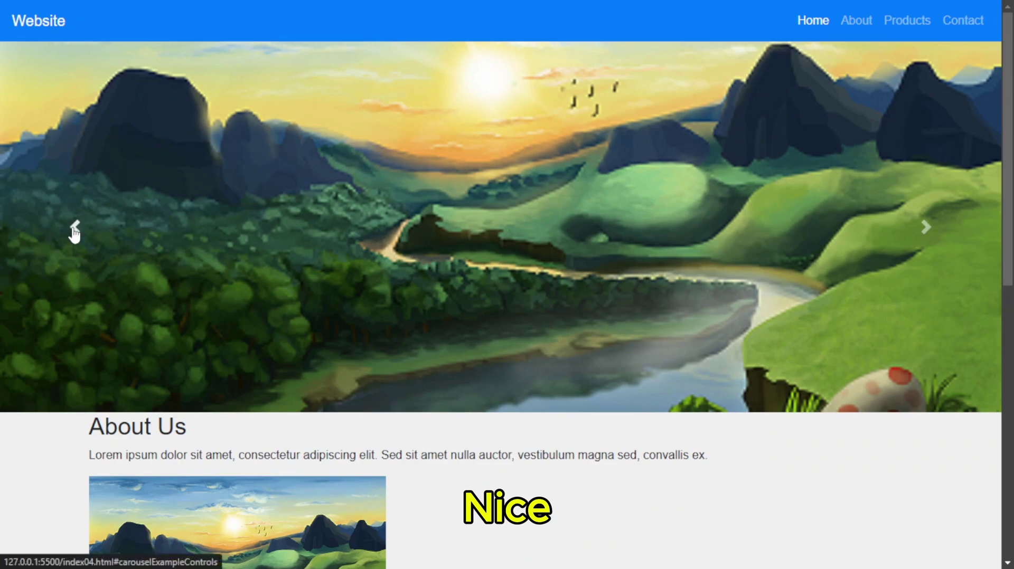
- Move the index04 carousel back two slides and scroll down to the footer
{"action": "left_click", "coordinate": [74, 231]}
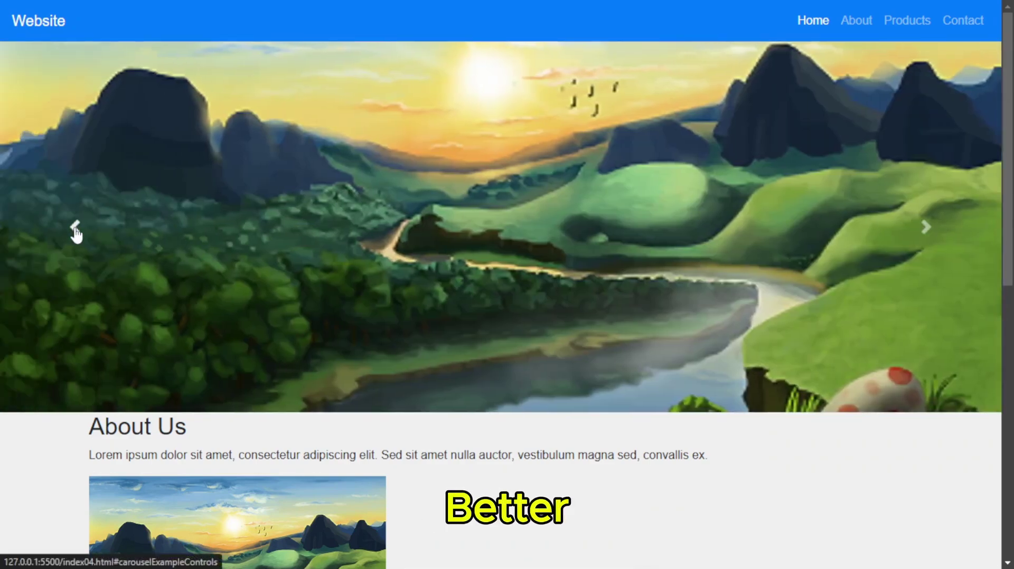
{"action": "left_click", "coordinate": [76, 233]}
{"action": "scroll", "coordinate": [302, 245], "scroll_direction": "down", "scroll_amount": 5}
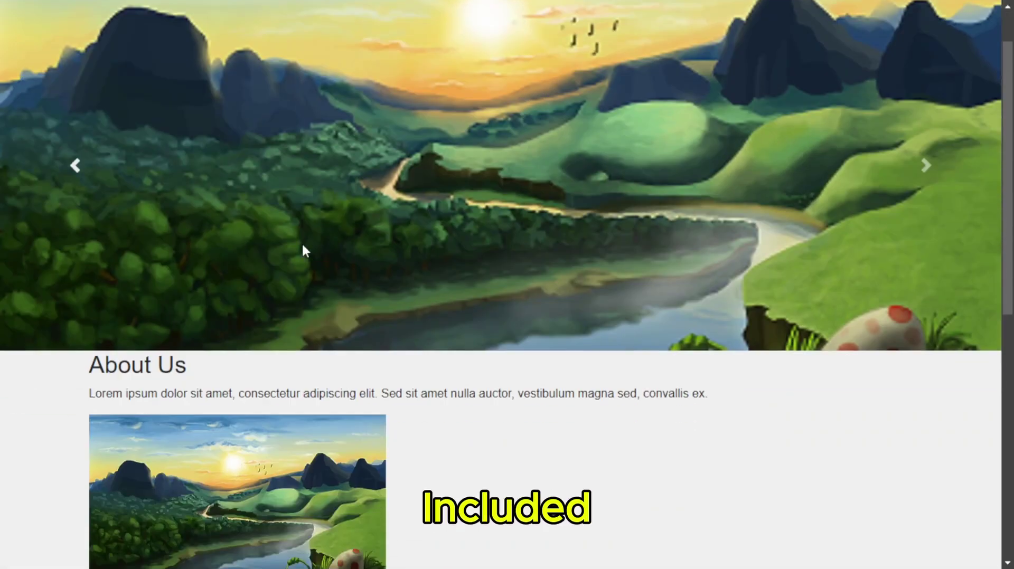
{"action": "scroll", "coordinate": [274, 251], "scroll_direction": "down", "scroll_amount": 3}
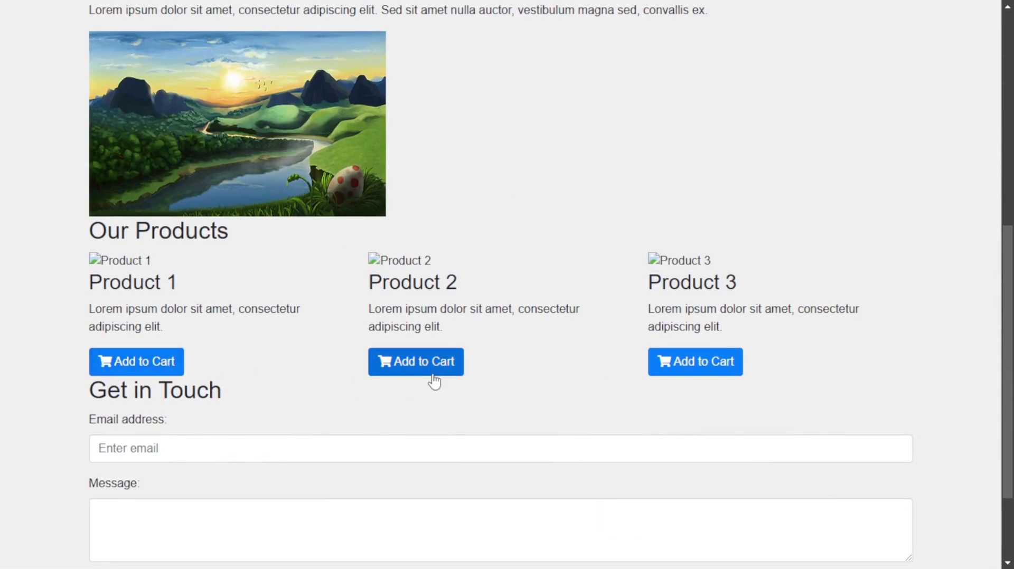
{"action": "scroll", "coordinate": [696, 373], "scroll_direction": "down", "scroll_amount": 3}
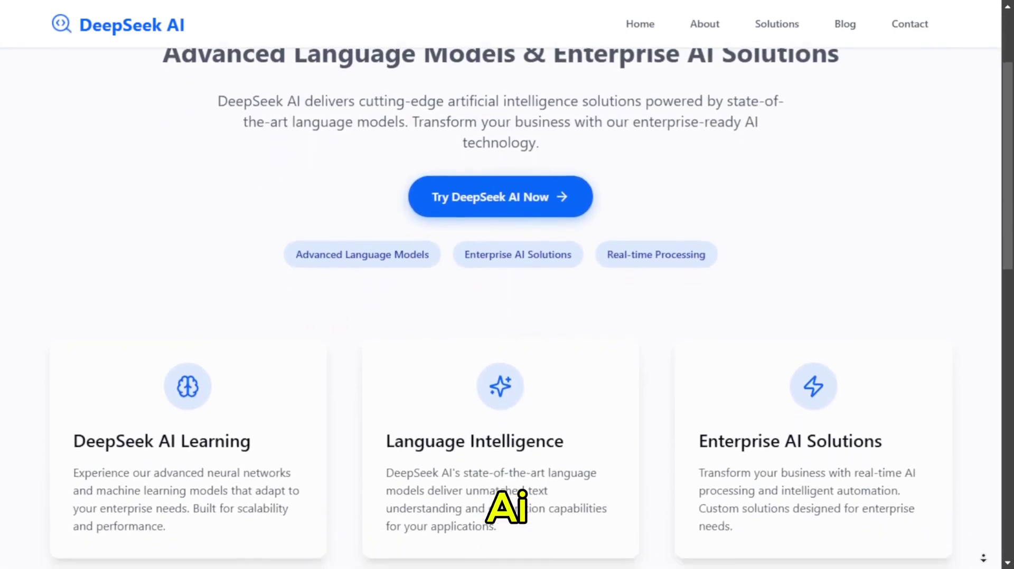
- Scroll the DeepSeek homepage and paste the website prompt into the chat box
{"action": "scroll", "coordinate": [984, 558], "scroll_direction": "down", "scroll_amount": 3}
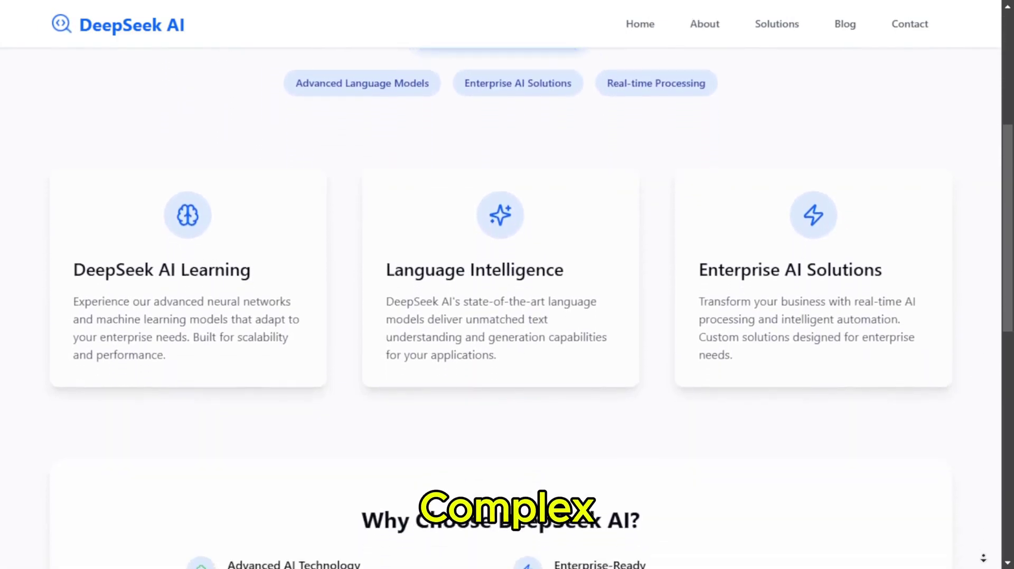
{"action": "scroll", "coordinate": [983, 558], "scroll_direction": "down", "scroll_amount": 3}
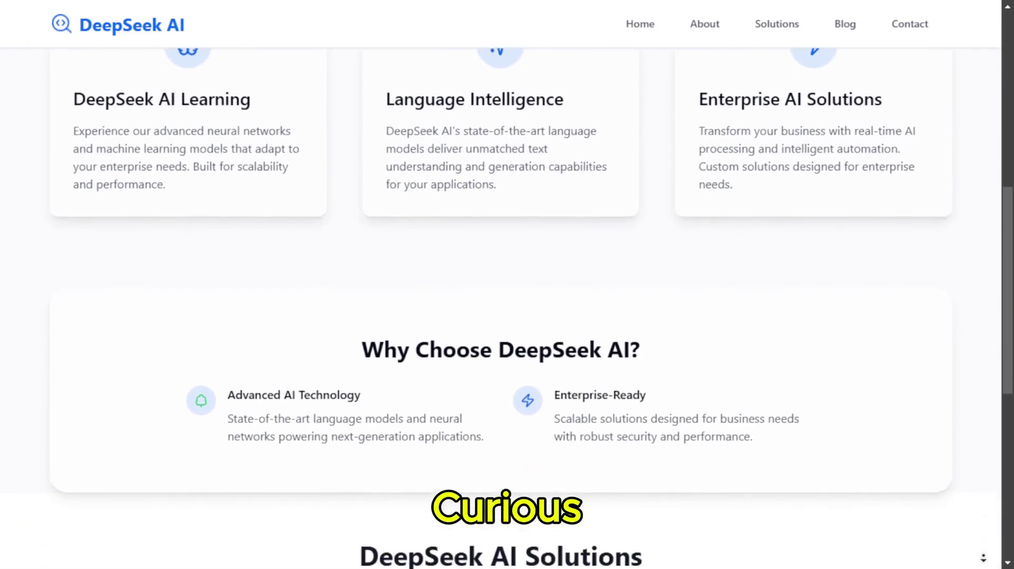
{"action": "scroll", "coordinate": [983, 558], "scroll_direction": "down", "scroll_amount": 3}
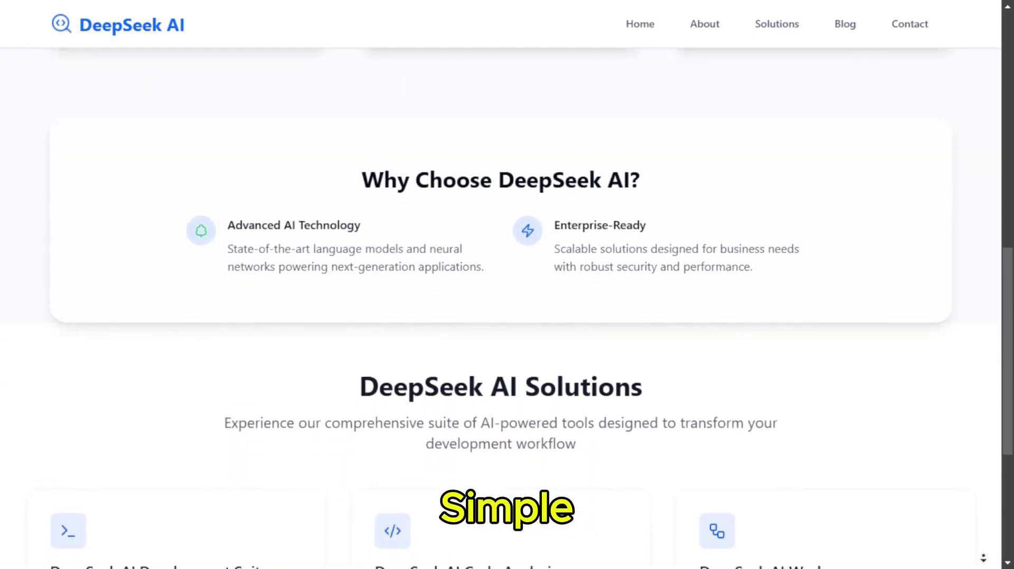
{"action": "scroll", "coordinate": [983, 559], "scroll_direction": "down", "scroll_amount": 1}
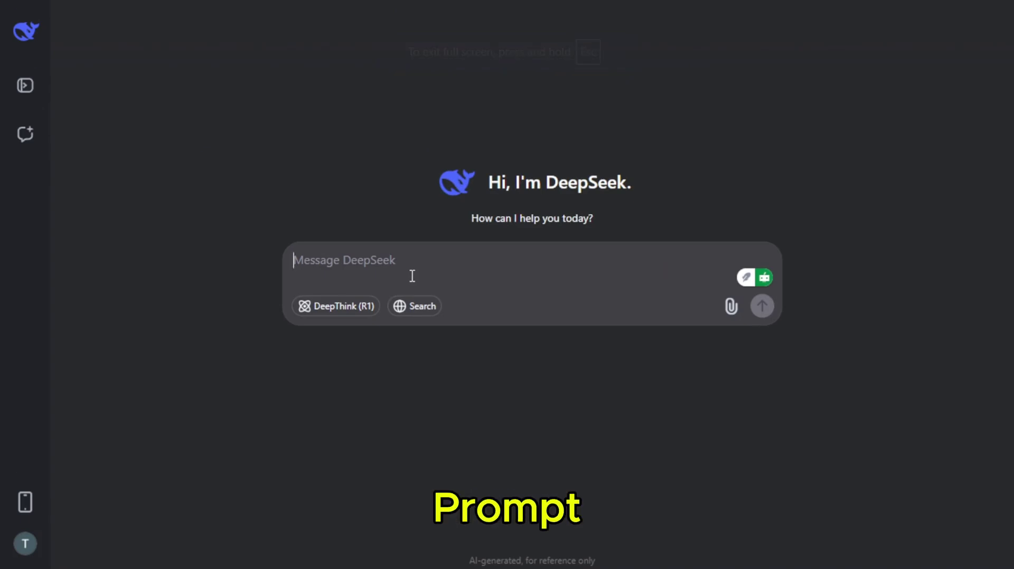
{"action": "key", "text": "ctrl+v"}
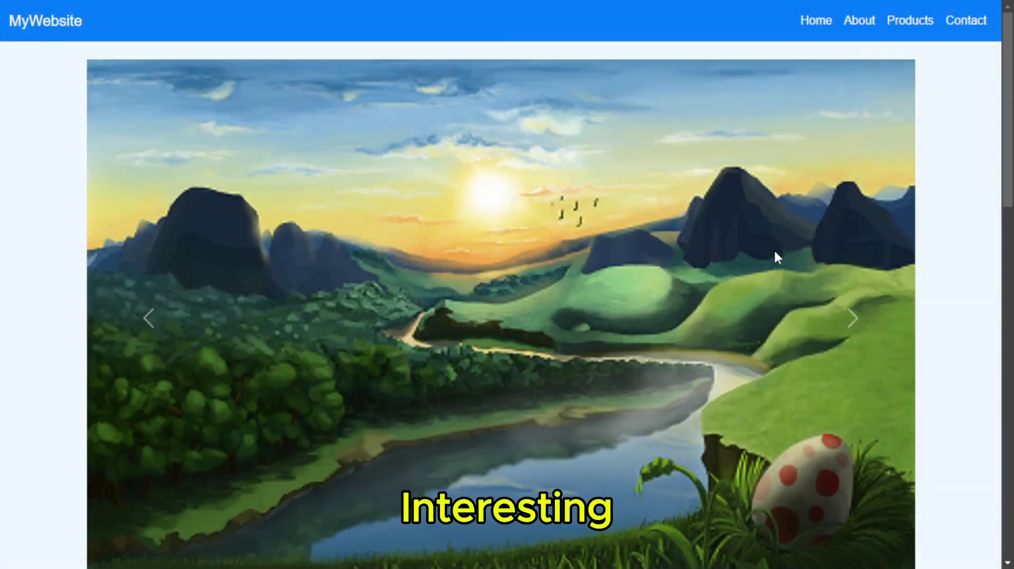
- Advance the MyWebsite carousel one image and scroll down to Our Products and Contact Us
{"action": "scroll", "coordinate": [776, 255], "scroll_direction": "down", "scroll_amount": 3}
{"action": "left_click", "coordinate": [853, 182]}
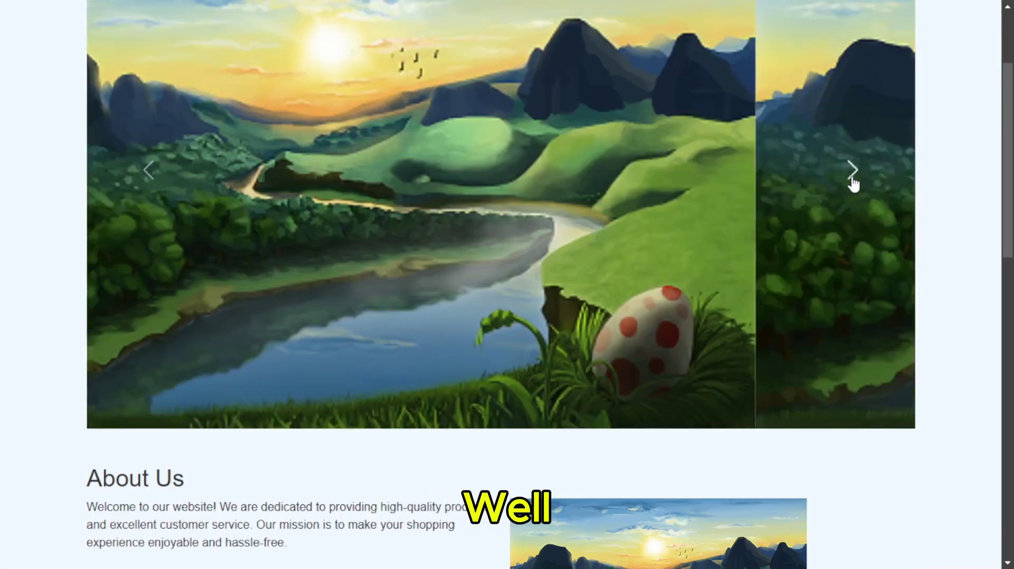
{"action": "scroll", "coordinate": [854, 182], "scroll_direction": "down", "scroll_amount": 5}
{"action": "scroll", "coordinate": [684, 247], "scroll_direction": "down", "scroll_amount": 7}
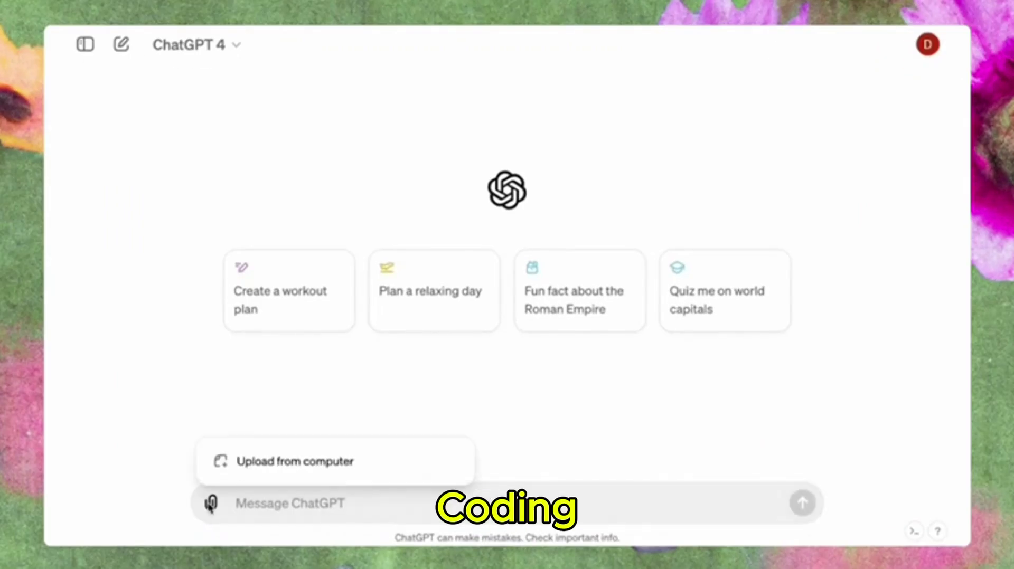
- Paste the website prompt into ChatGPT, send it, and follow the reply into the Single Page Site canvas
{"action": "left_click", "coordinate": [276, 463]}
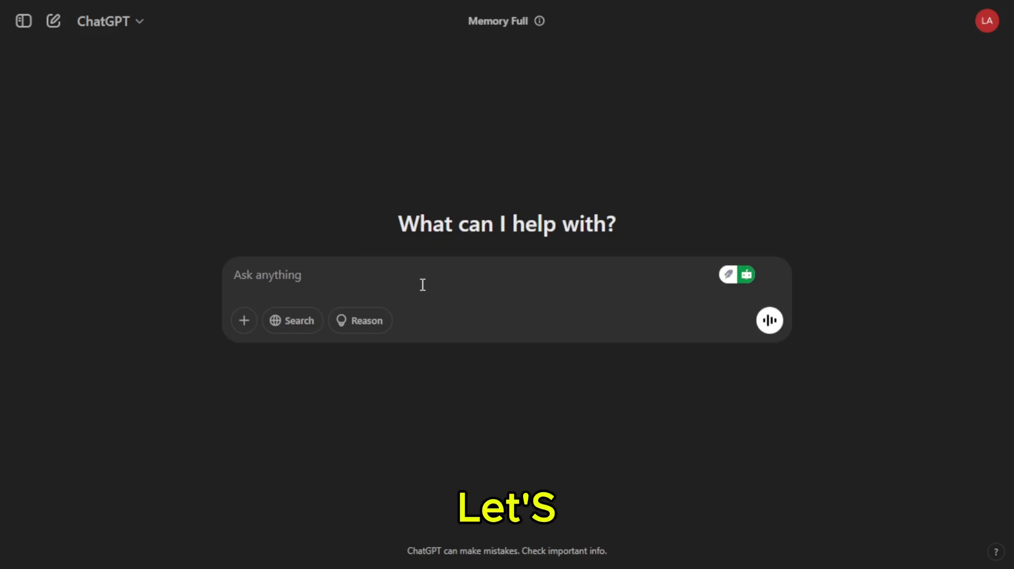
{"action": "key", "text": "ctrl+v"}
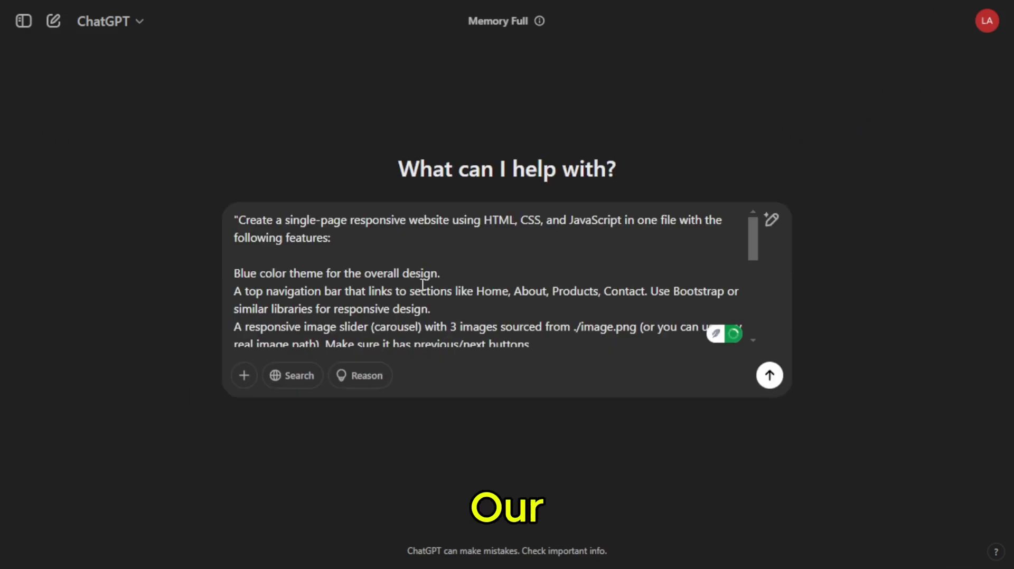
{"action": "key", "text": "Return"}
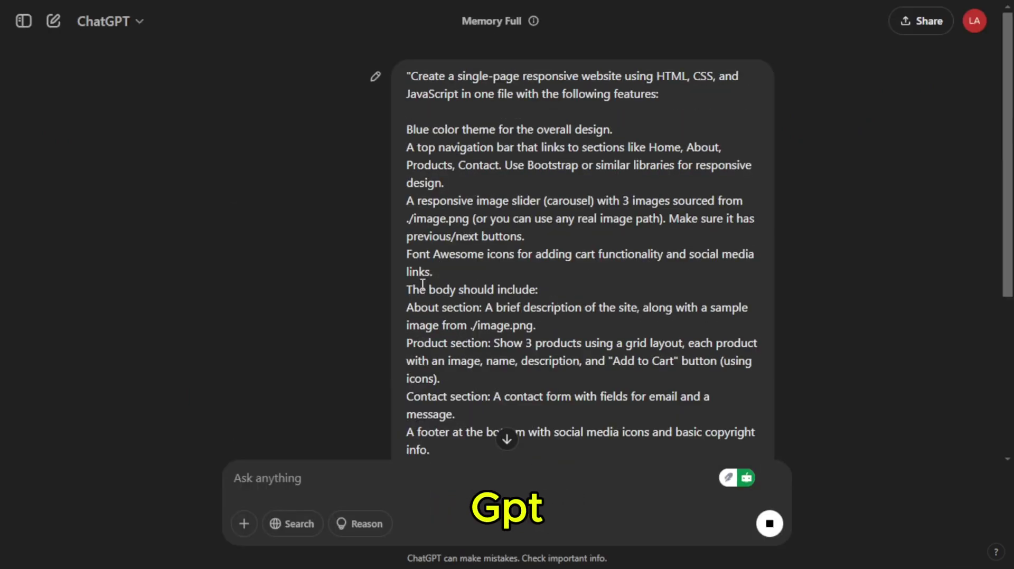
{"action": "left_click", "coordinate": [506, 439]}
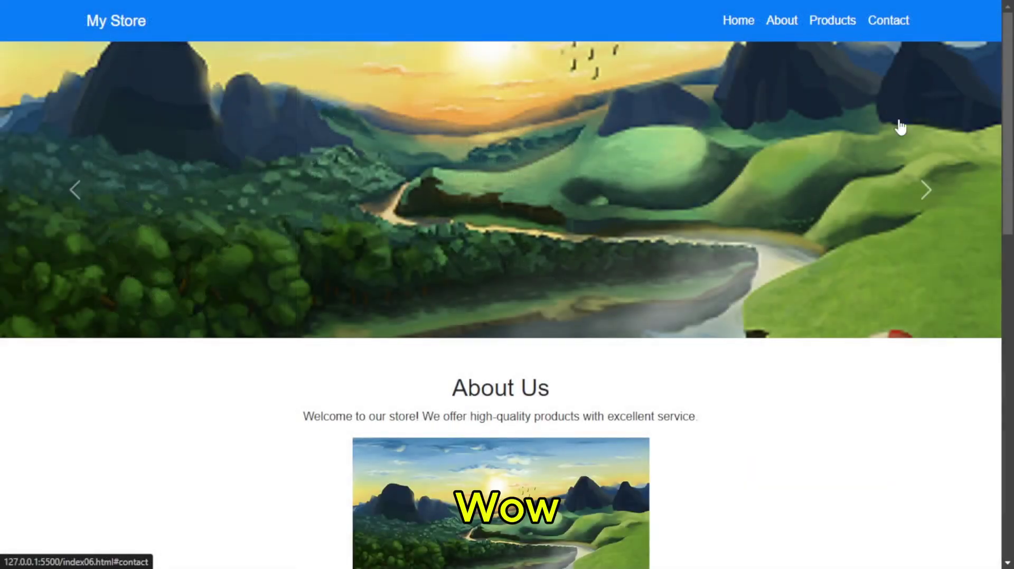
- Cycle the My Store hero carousel forward through three images
{"action": "left_click", "coordinate": [928, 194]}
{"action": "left_click", "coordinate": [929, 196]}
{"action": "left_click", "coordinate": [930, 196]}
- Scroll to the Contact Us form, focus its Message field, and exit full-screen mode with F11
{"action": "scroll", "coordinate": [931, 193], "scroll_direction": "down", "scroll_amount": 5}
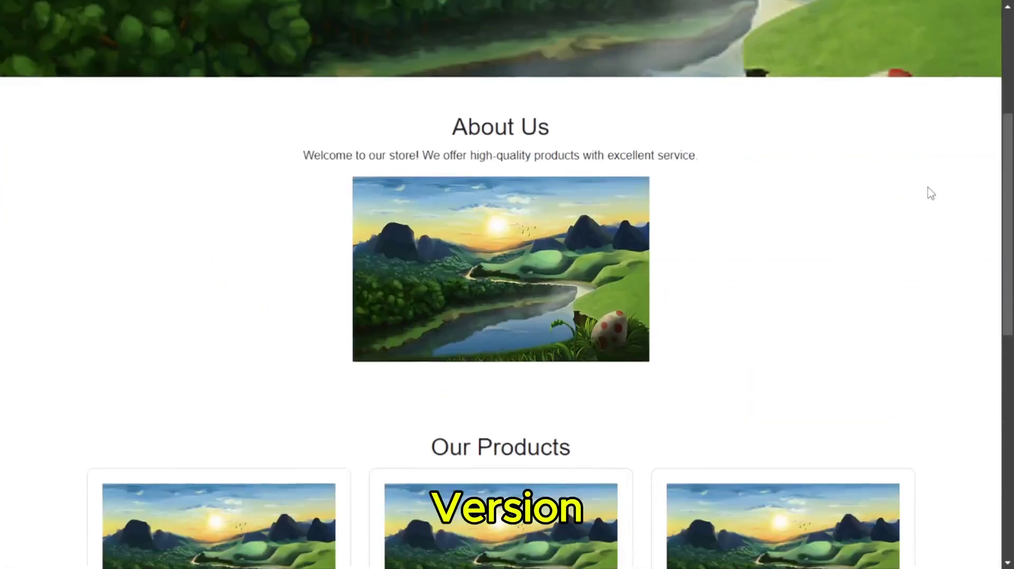
{"action": "scroll", "coordinate": [927, 191], "scroll_direction": "down", "scroll_amount": 6}
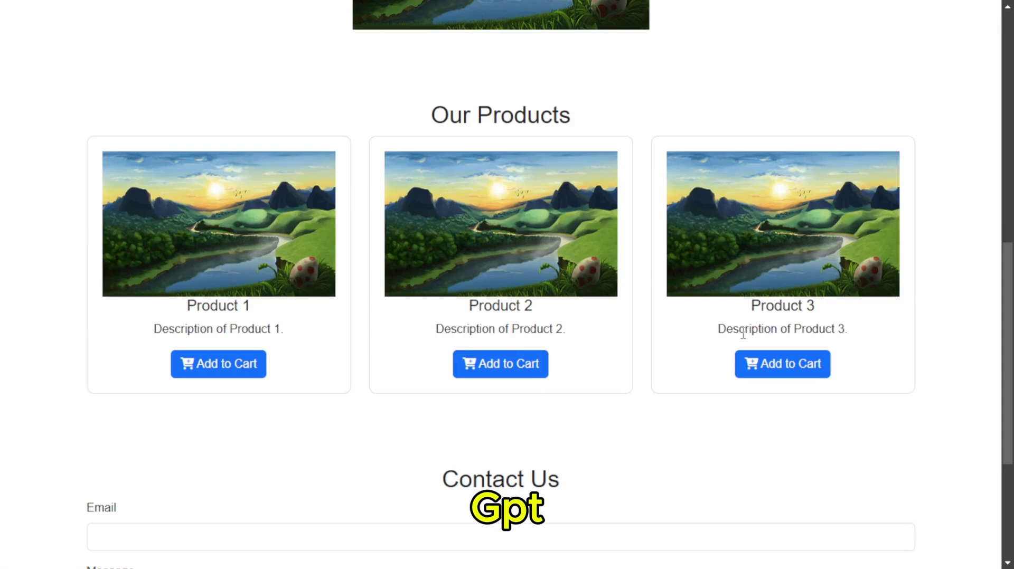
{"action": "scroll", "coordinate": [534, 377], "scroll_direction": "down", "scroll_amount": 5}
{"action": "left_click", "coordinate": [129, 296]}
{"action": "left_click", "coordinate": [125, 382]}
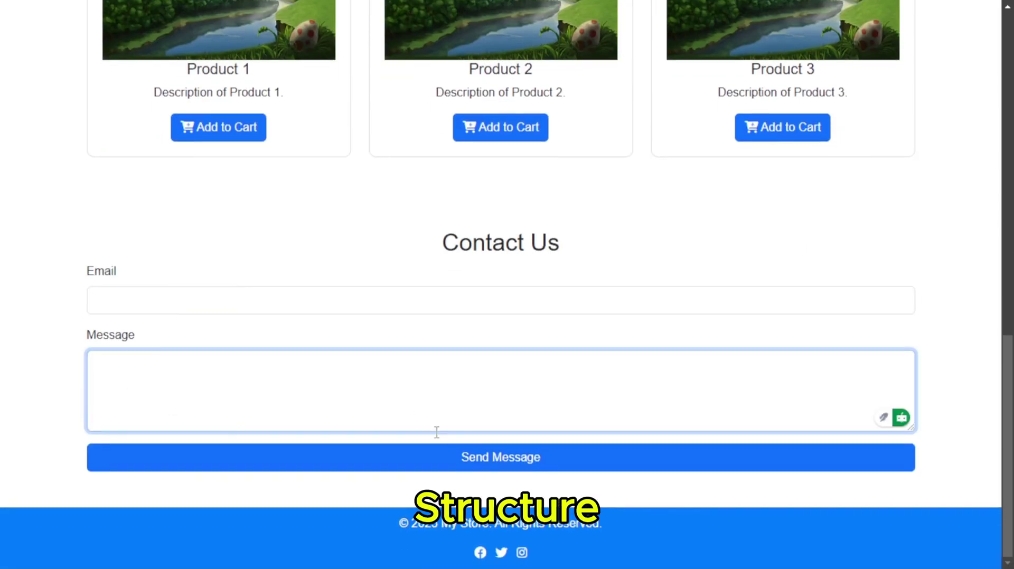
{"action": "key", "text": "F11"}
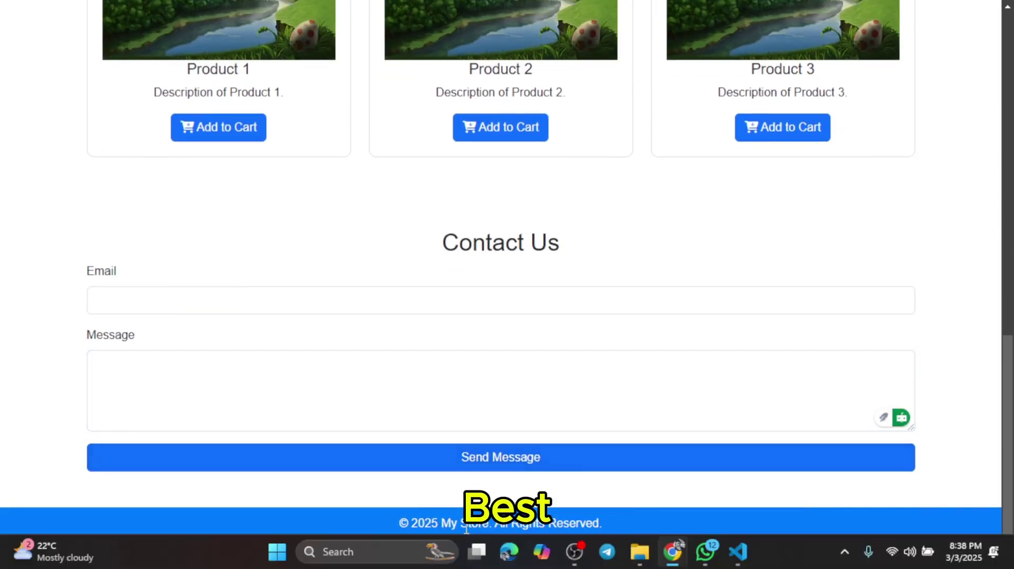